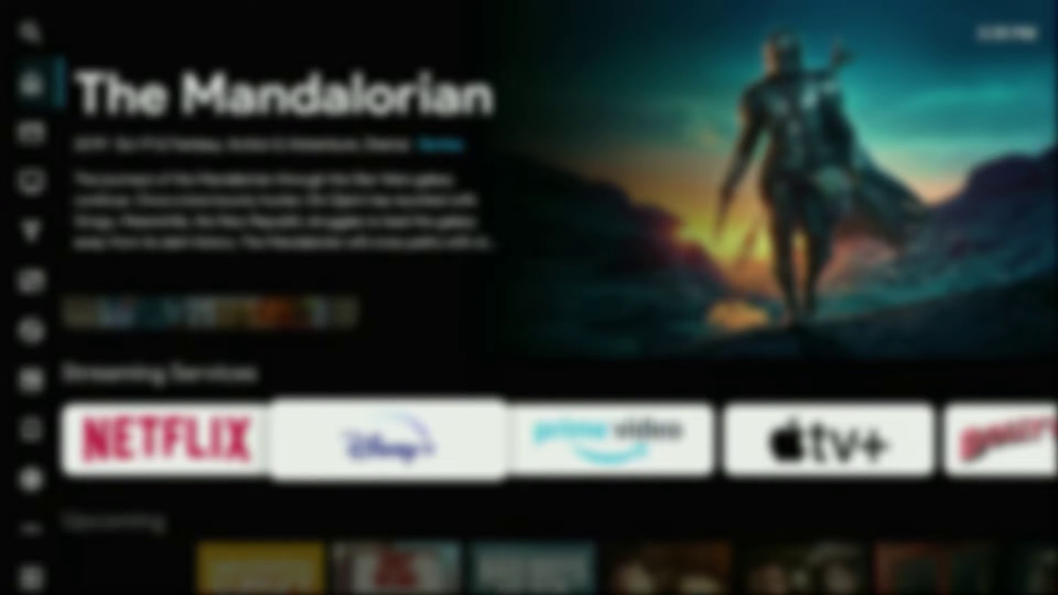
Launch FlixVision and browse its Upcoming, Trending and Top Rated rows
key(Right)
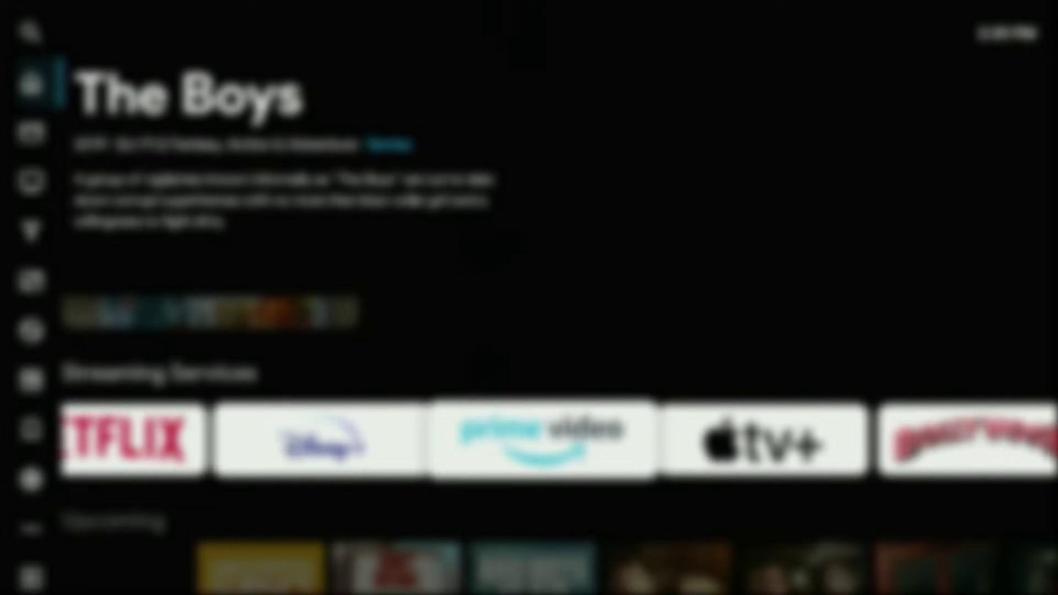
key(Down)
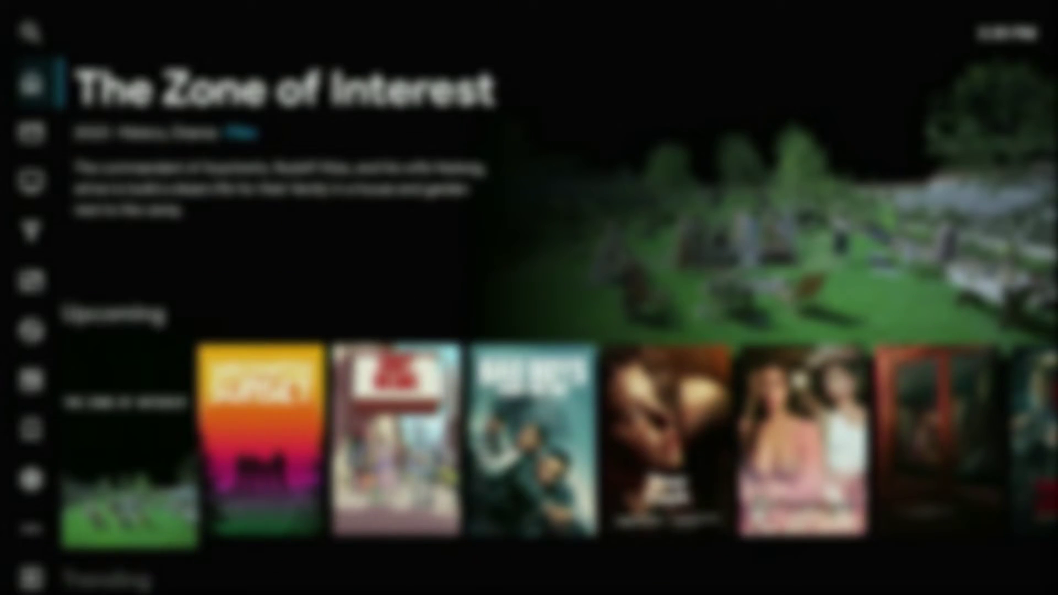
key(Down)
key(Down)
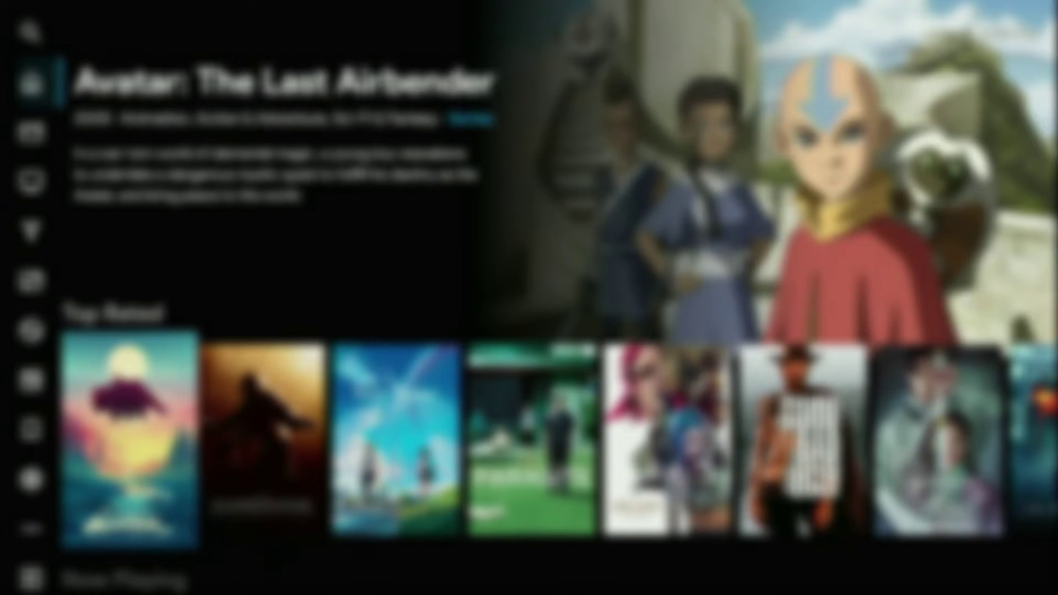
key(Left)
key(Down)
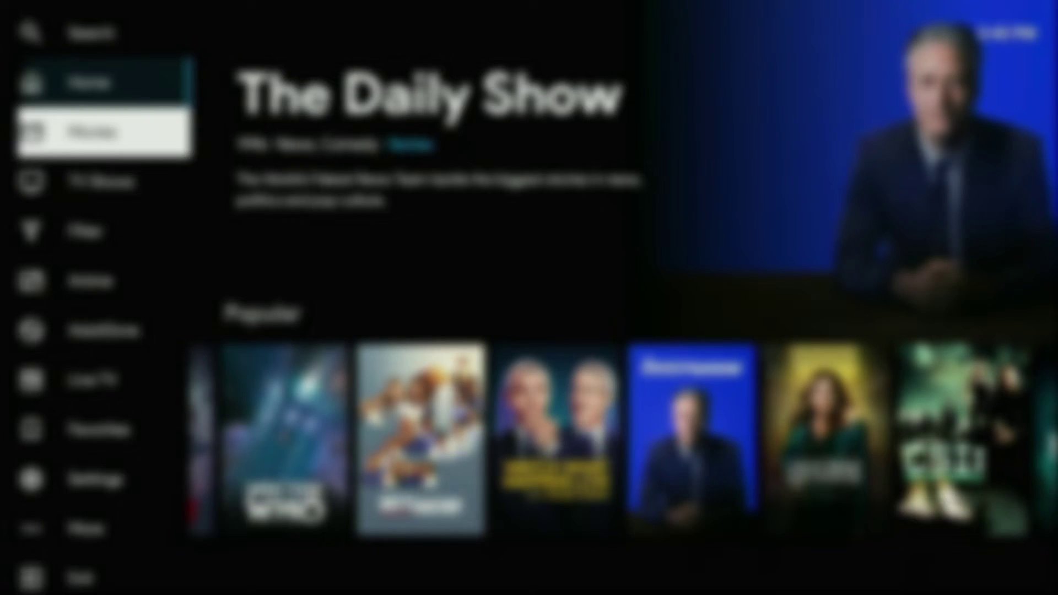
Browse the Movies page's Popular, Now Playing, Trending, Top Rated and Upcoming rows
key(Right)
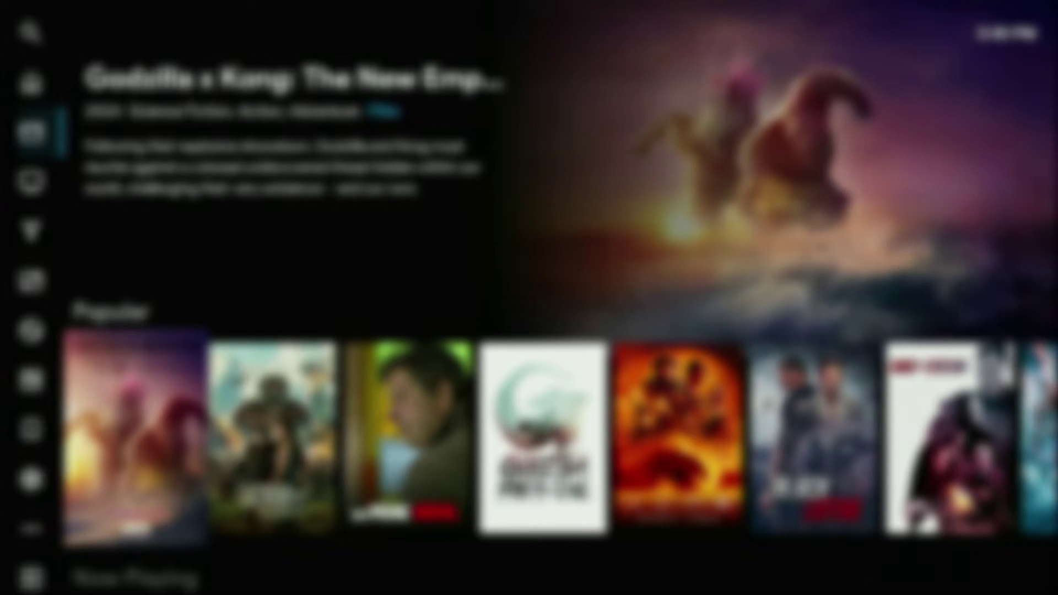
key(Right)
key(Right)
key(Right)
key(Right)
key(Right)
key(Right)
key(Right)
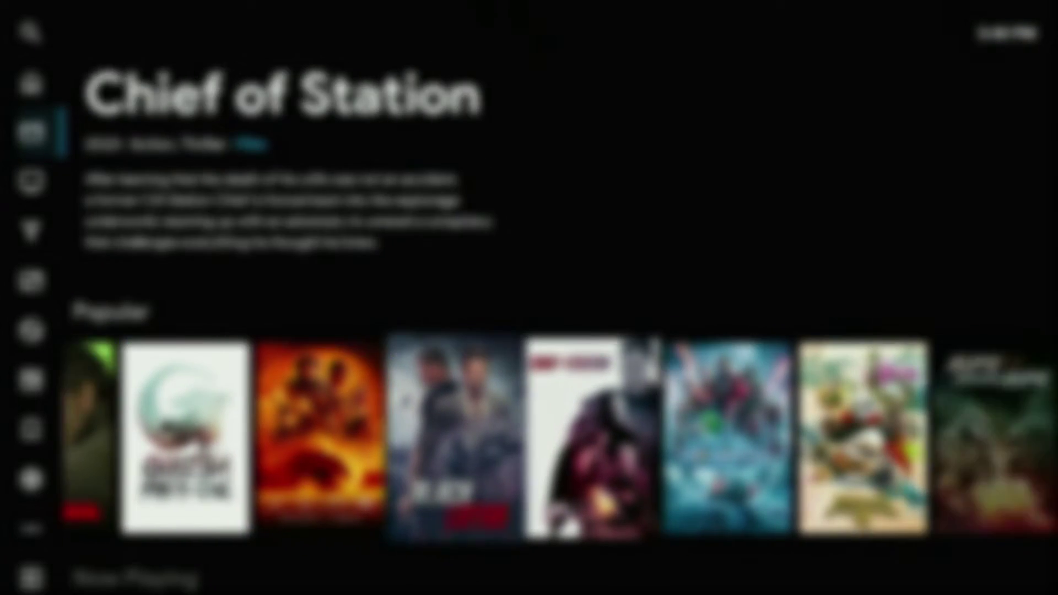
key(Down)
key(Down)
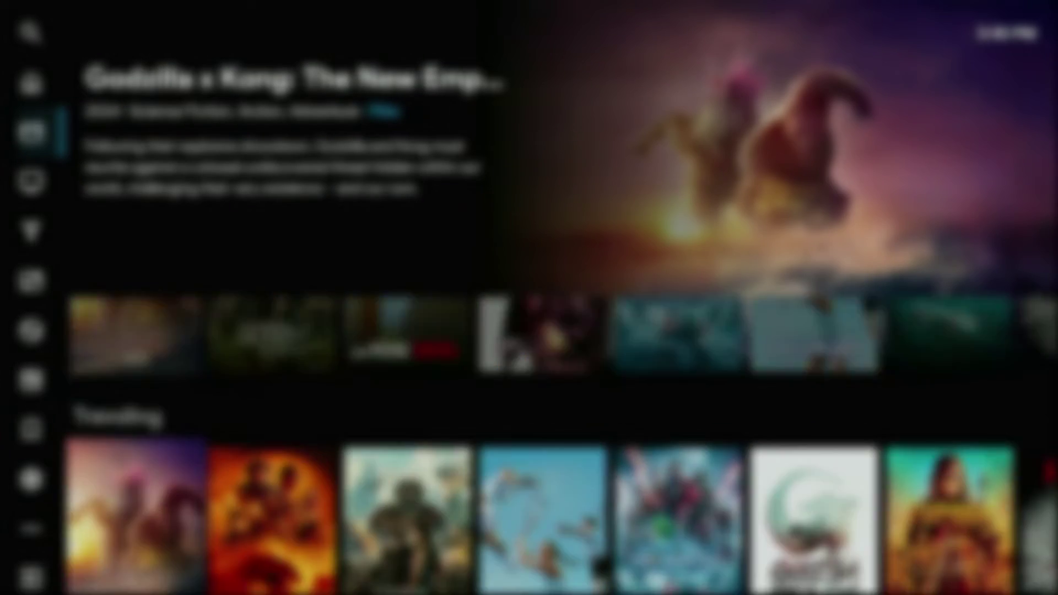
key(Down)
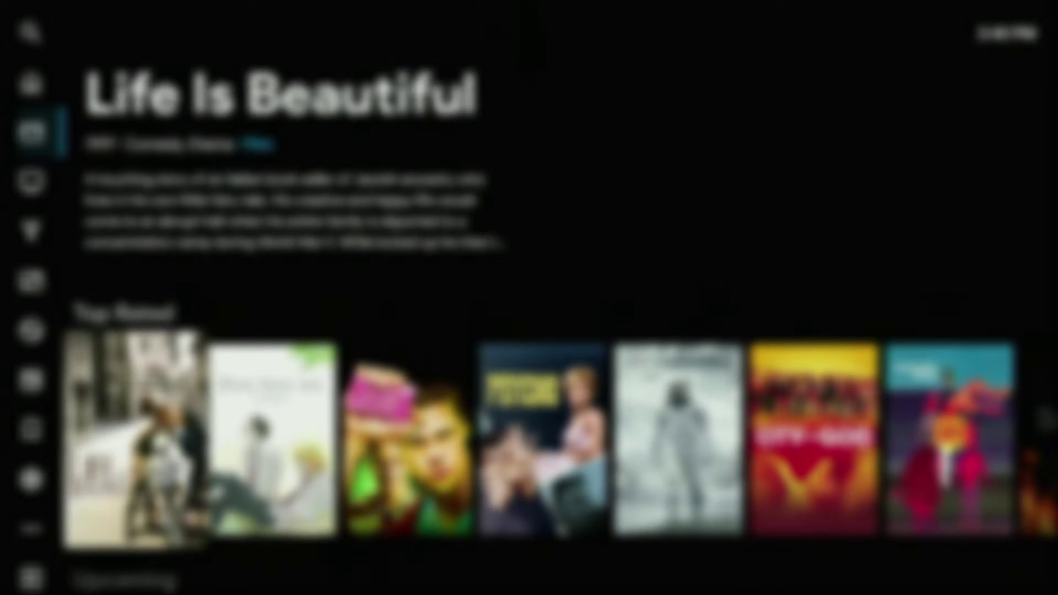
key(Right)
key(Right)
key(Right)
key(Right)
key(Right)
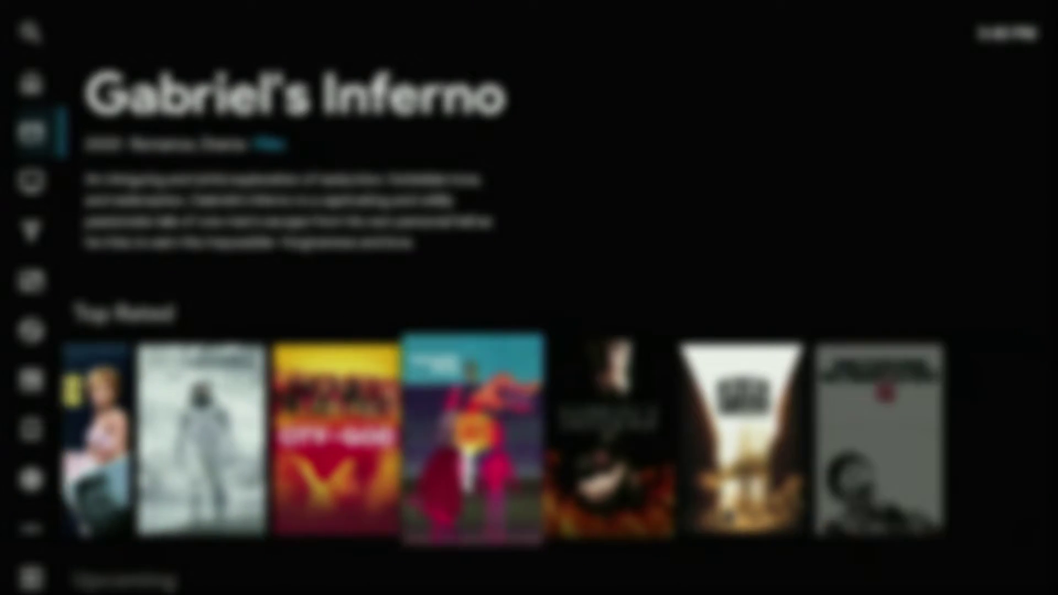
key(Right)
key(Down)
Open the TV Shows page and browse Now Playing shows to the Güldür Güldür Show poster
key(Left)
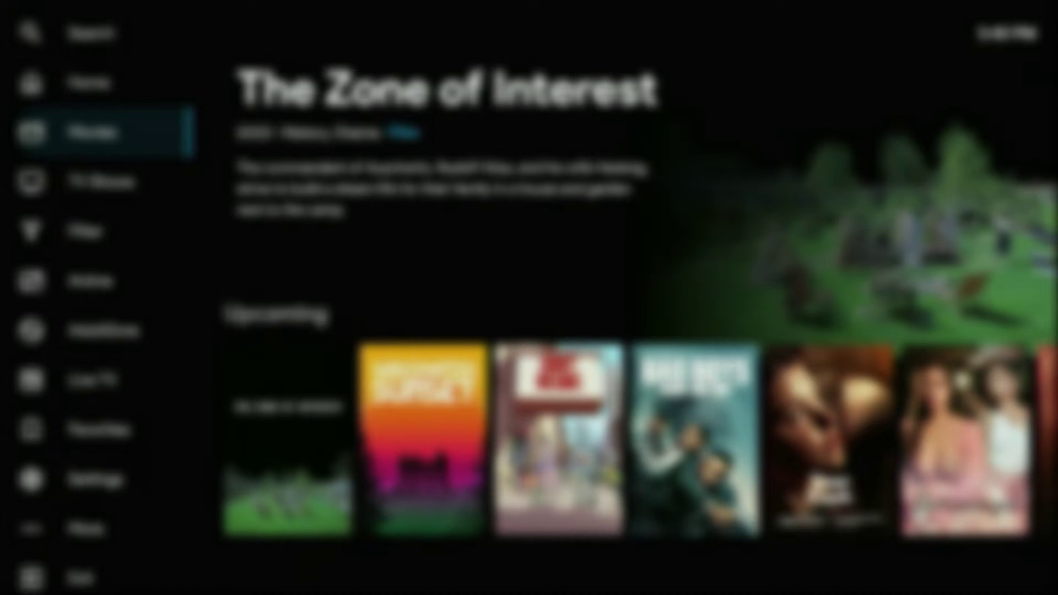
key(Down)
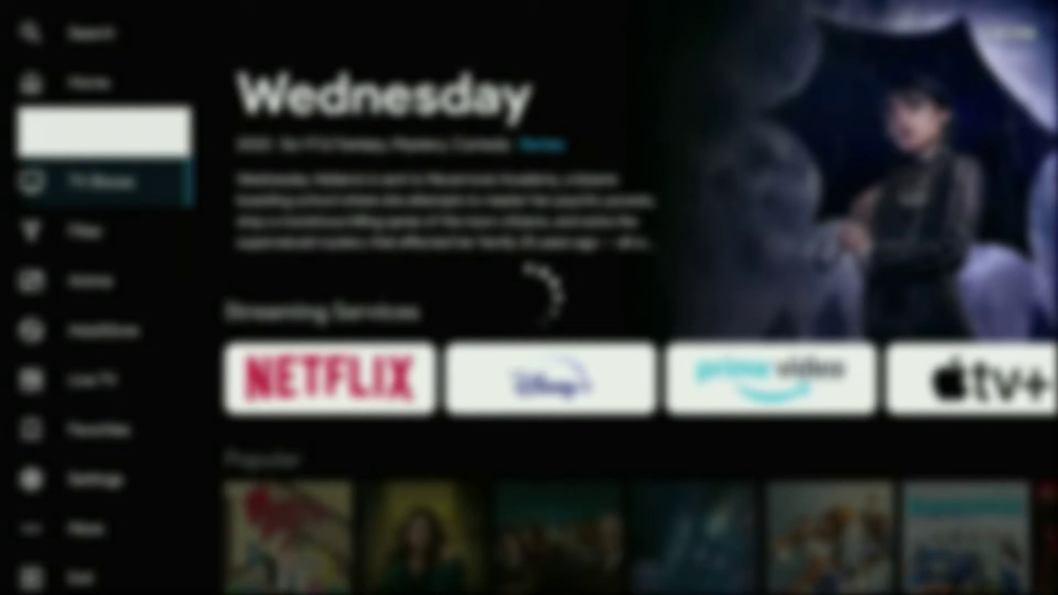
key(Right)
key(Down)
key(Down)
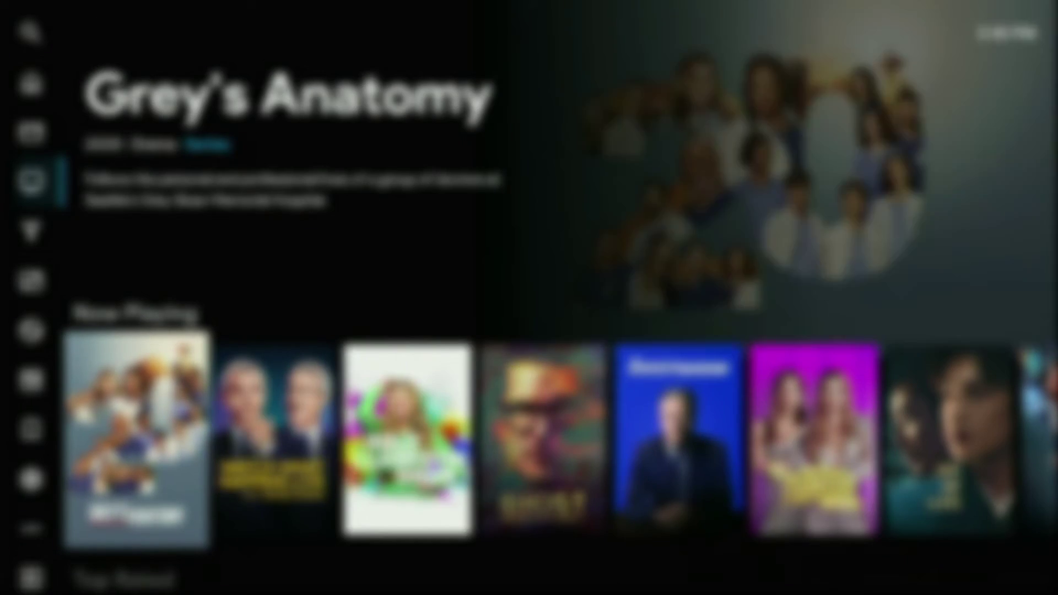
key(Right)
key(Right)
key(Right)
key(Right)
key(Right)
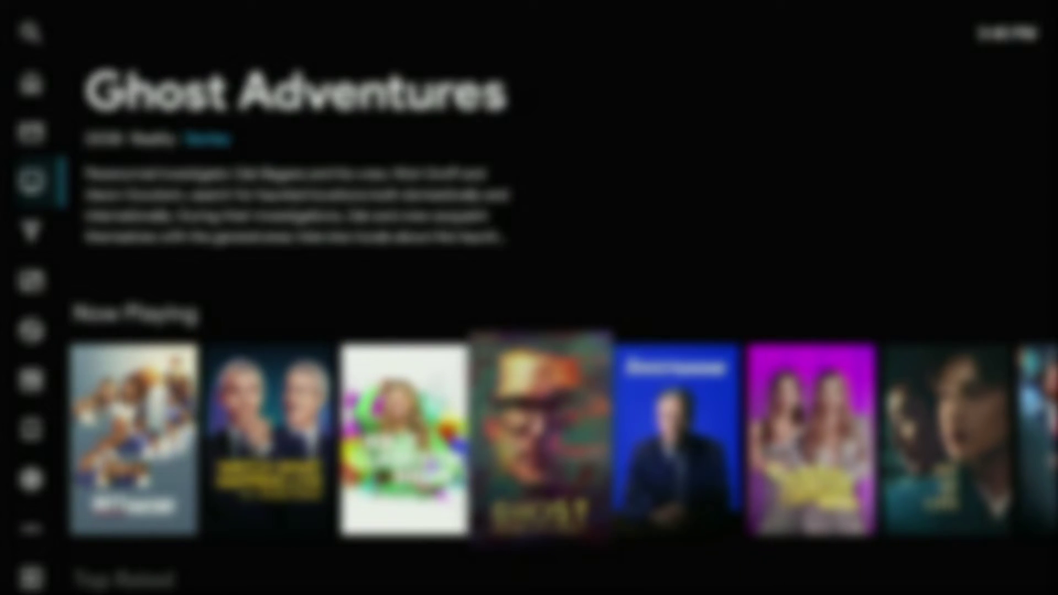
key(Right)
key(Right)
key(Right)
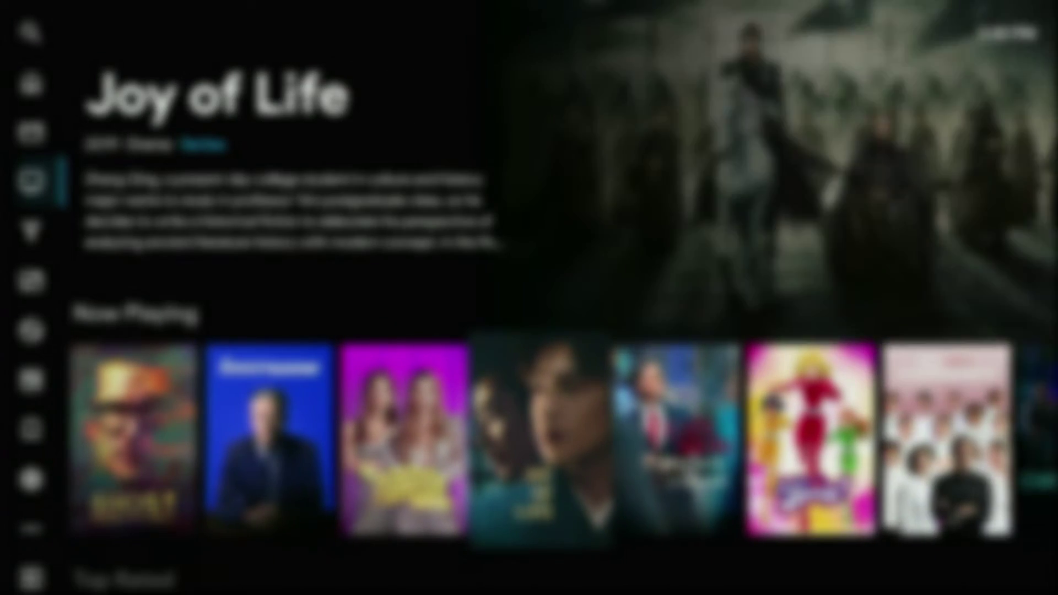
key(Right)
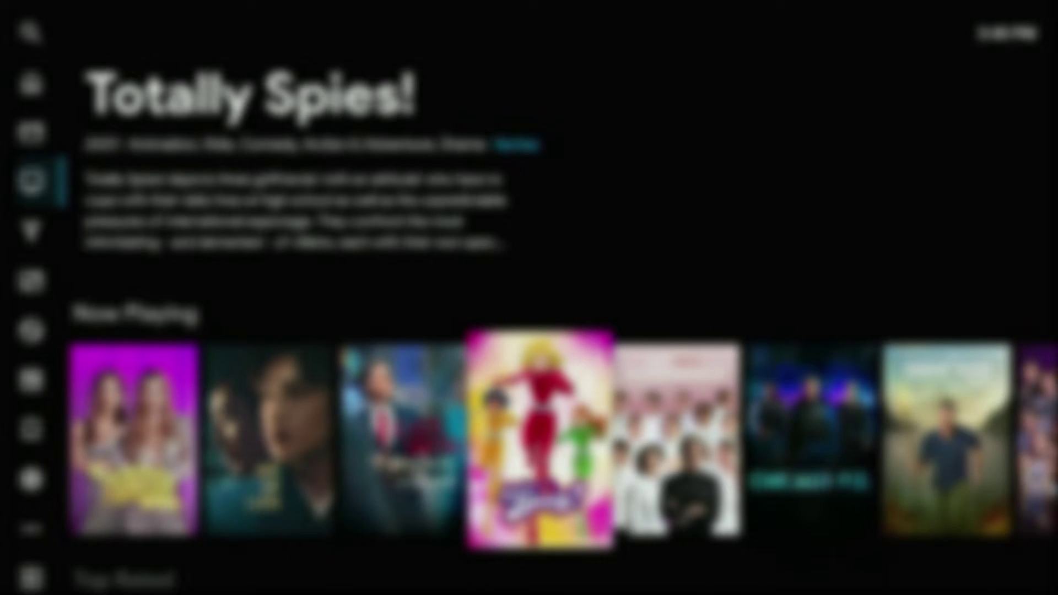
key(Right)
key(Right)
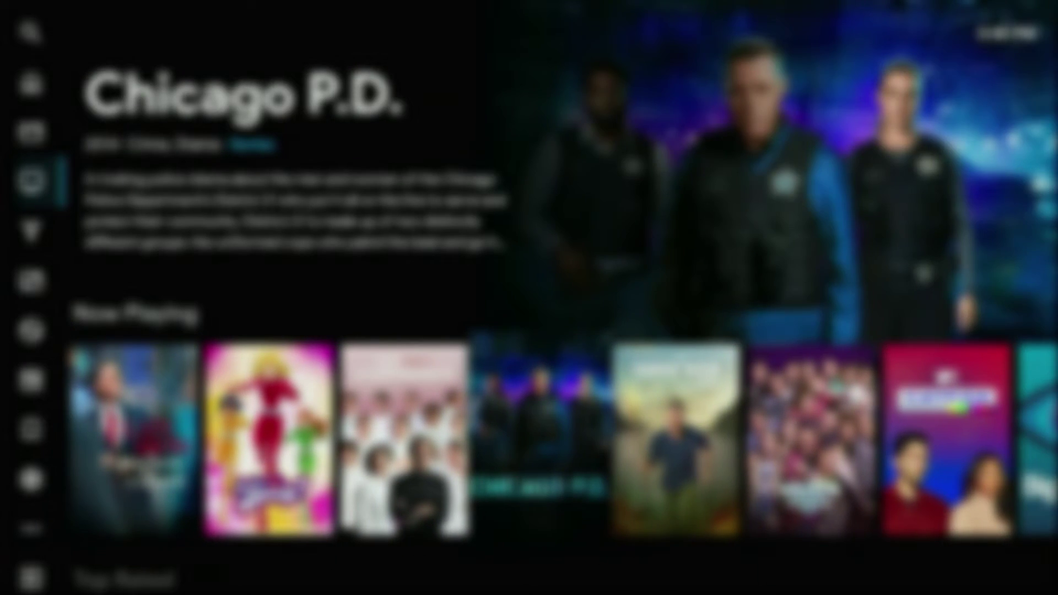
key(Right)
key(Right)
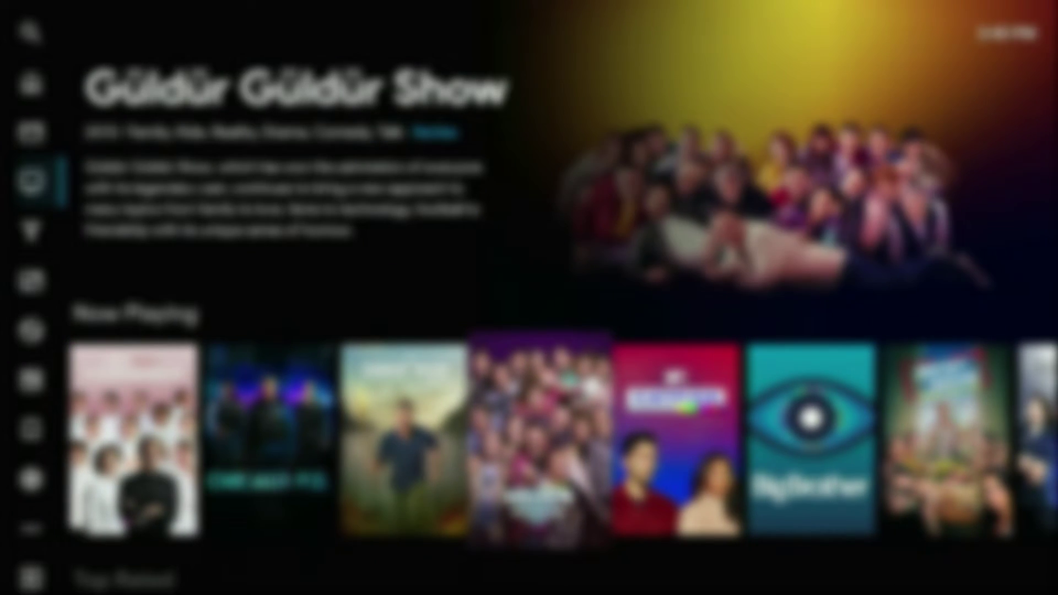
key(Right)
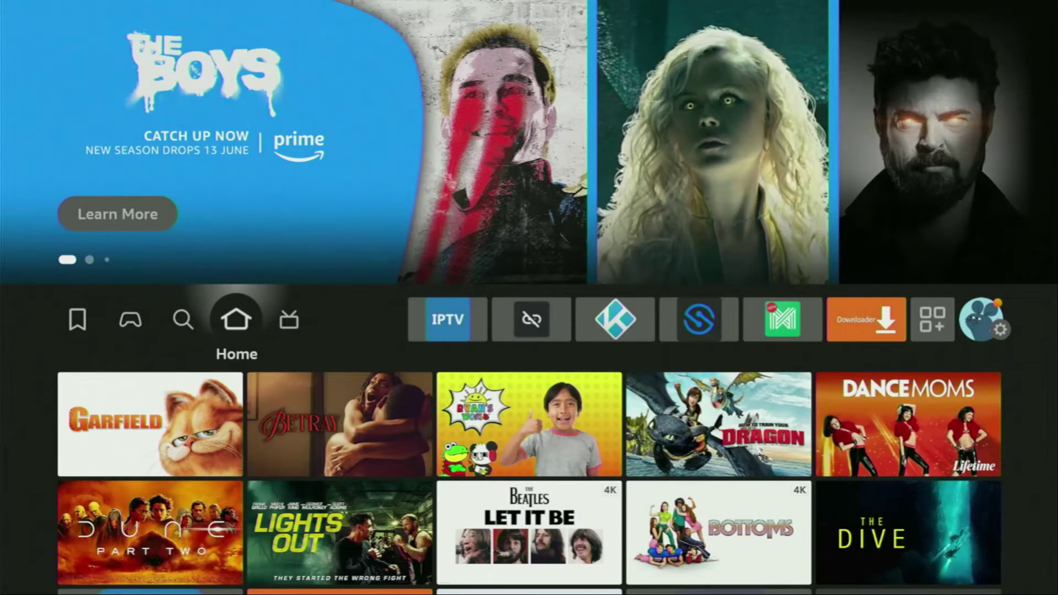
Search for 'Do' and select the Downloader suggestion
key(Left)
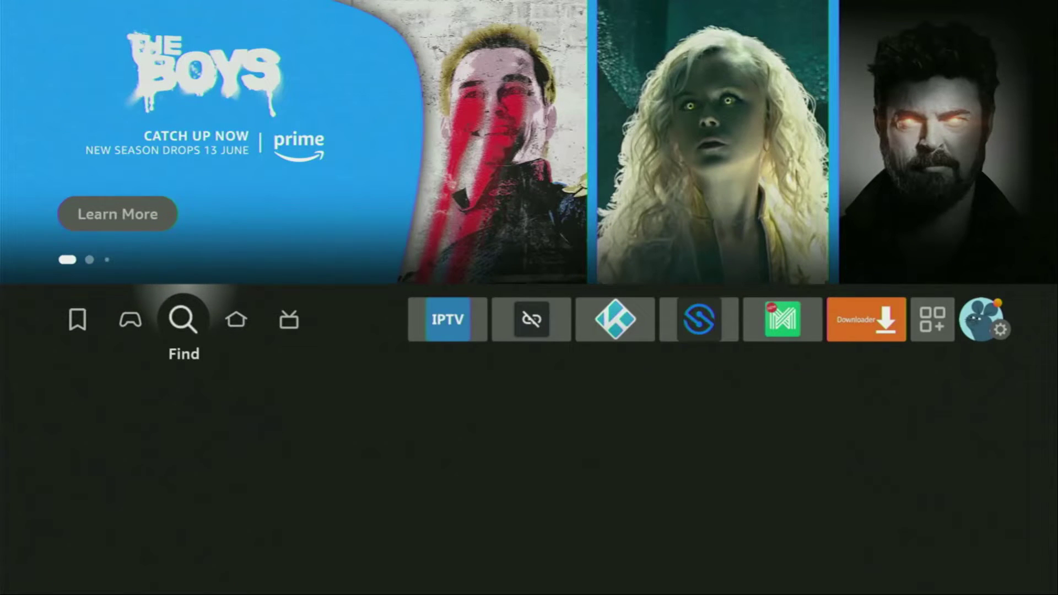
key(Down)
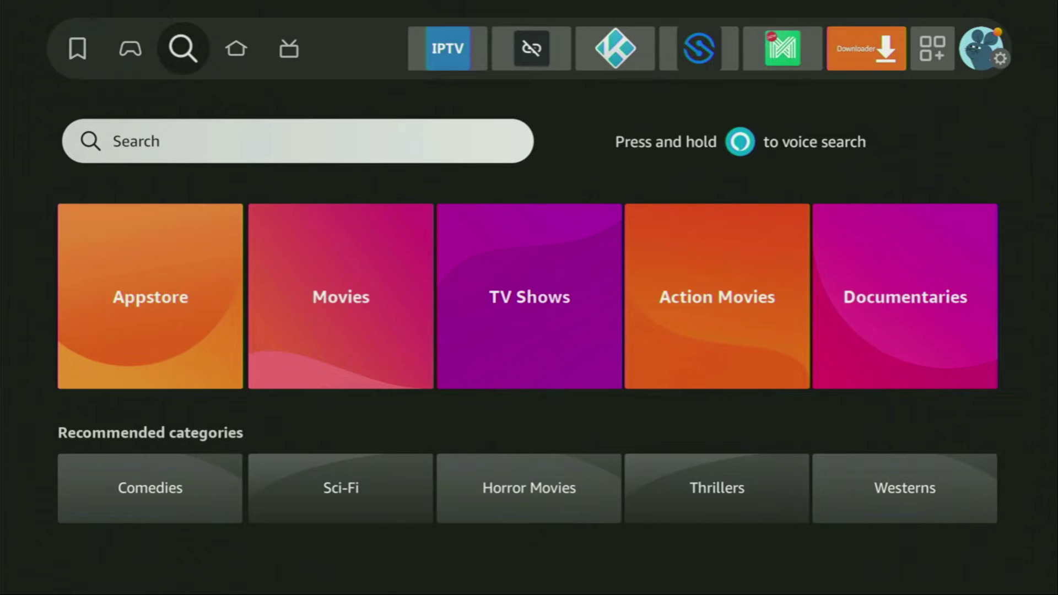
key(Return)
key(Right)
key(Right)
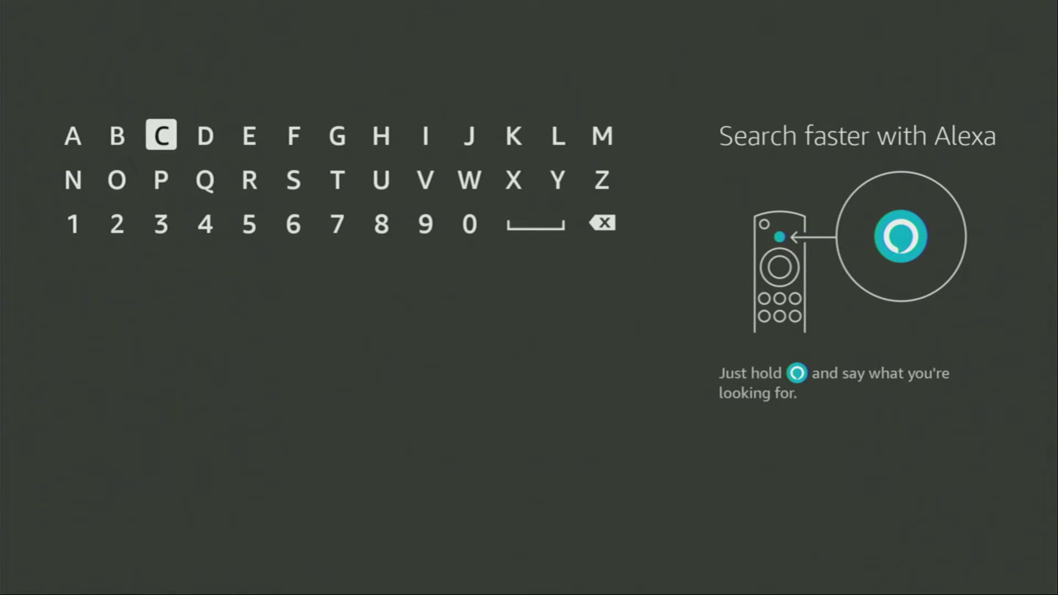
key(Right)
key(Return)
key(Down)
key(Left)
key(Left)
key(Left)
key(Right)
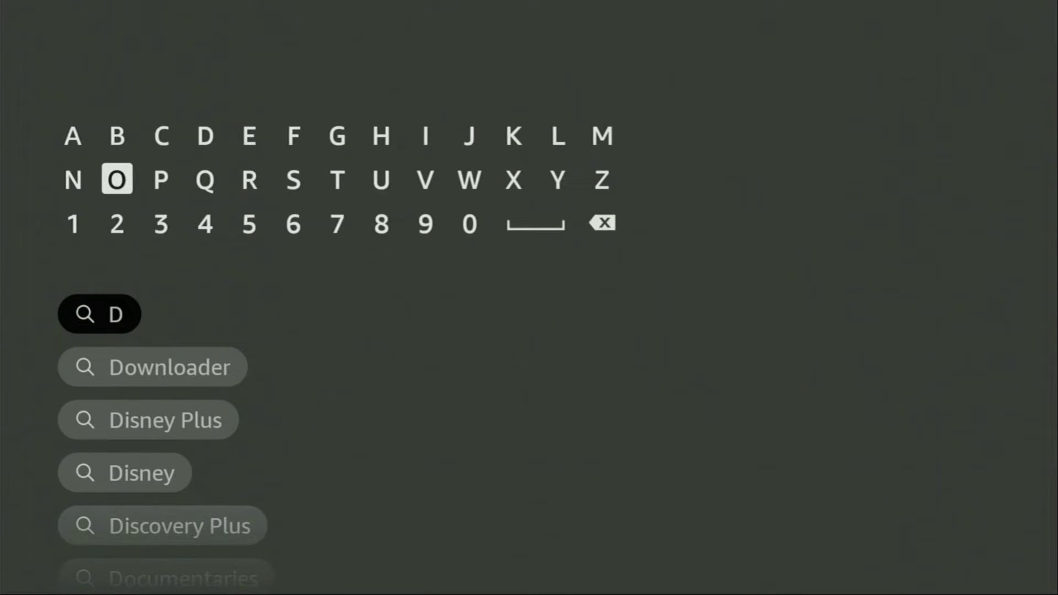
key(Return)
key(Down)
key(Down)
key(Down)
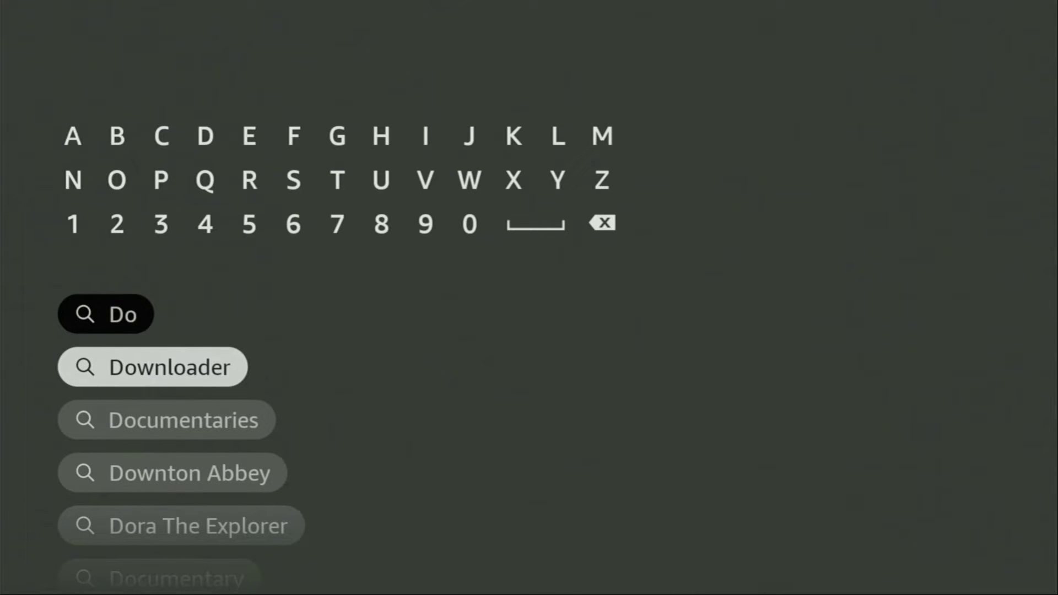
key(Return)
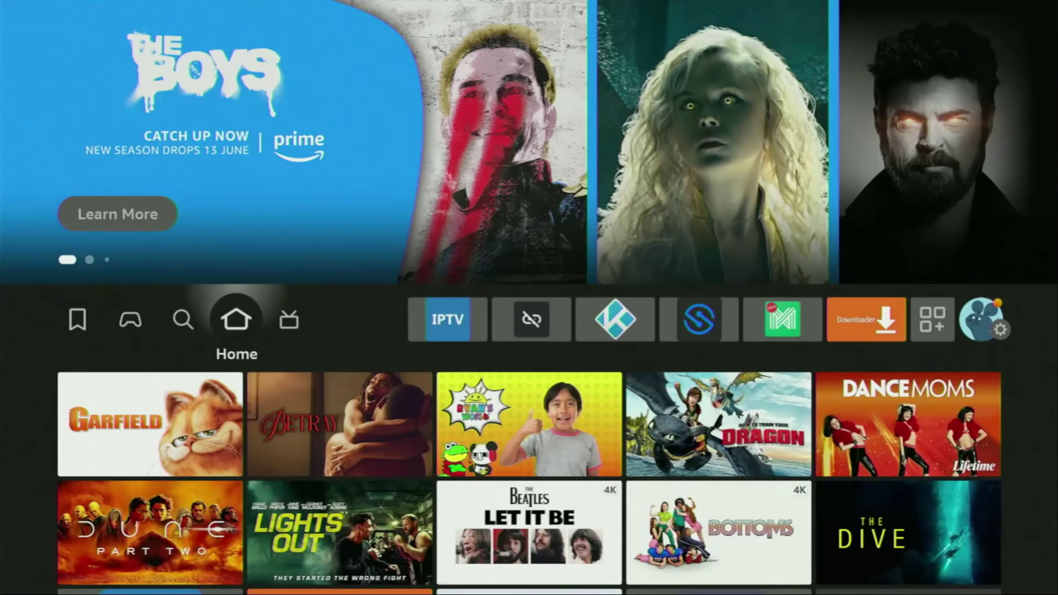
Go to Settings > My Fire TV > About
key(Right)
key(Right)
key(Right)
key(Right)
key(Right)
key(Right)
key(Right)
key(Right)
key(Right)
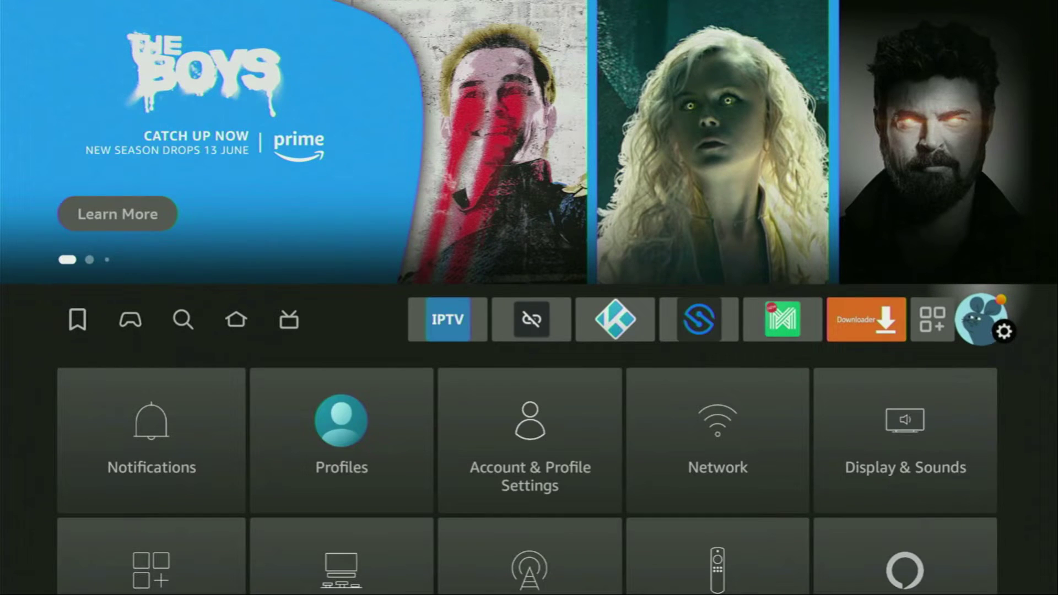
key(Down)
key(Right)
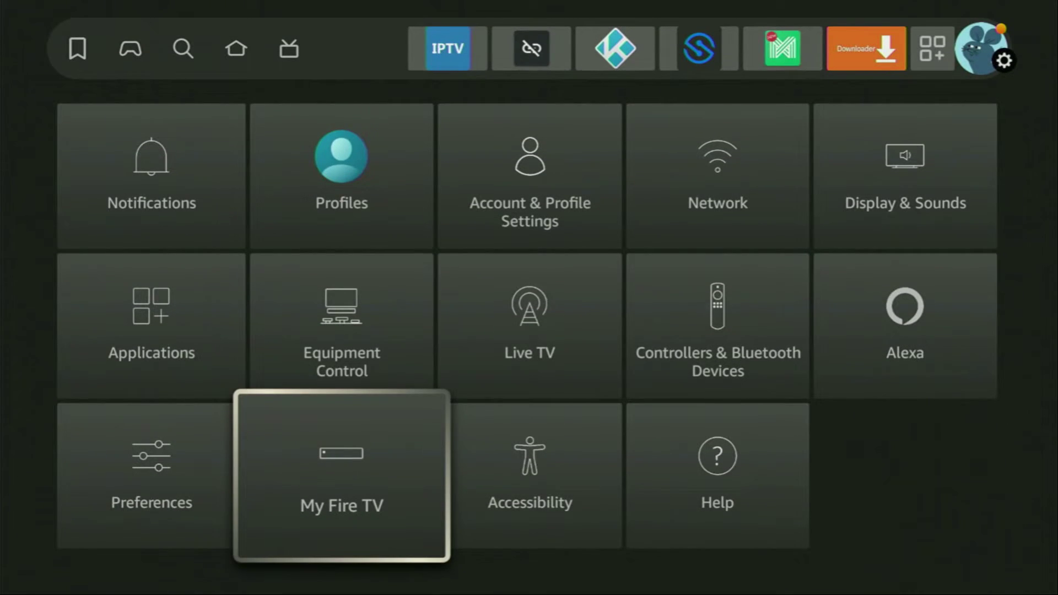
key(Return)
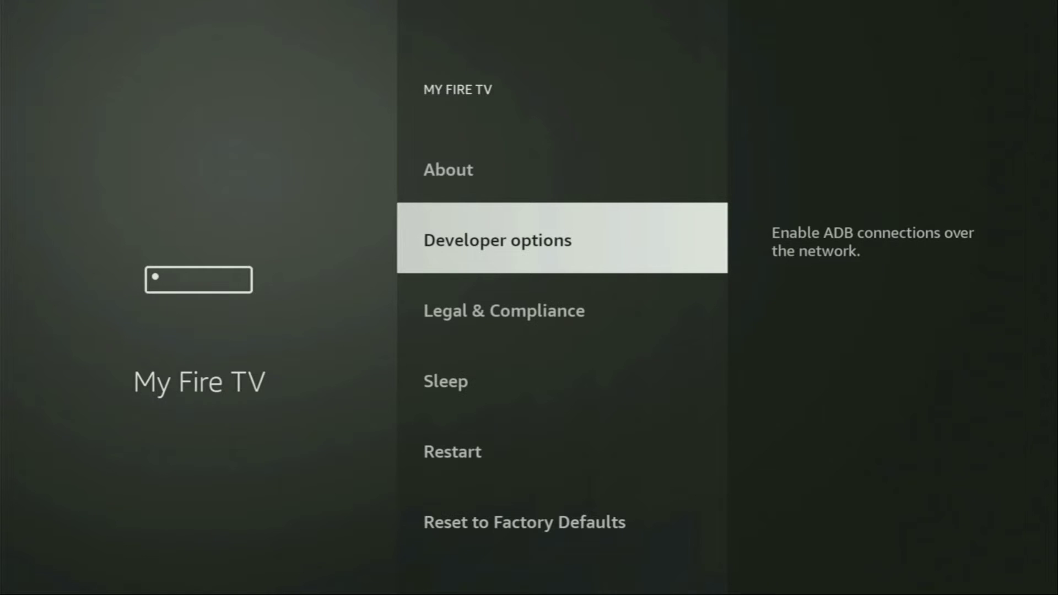
key(Up)
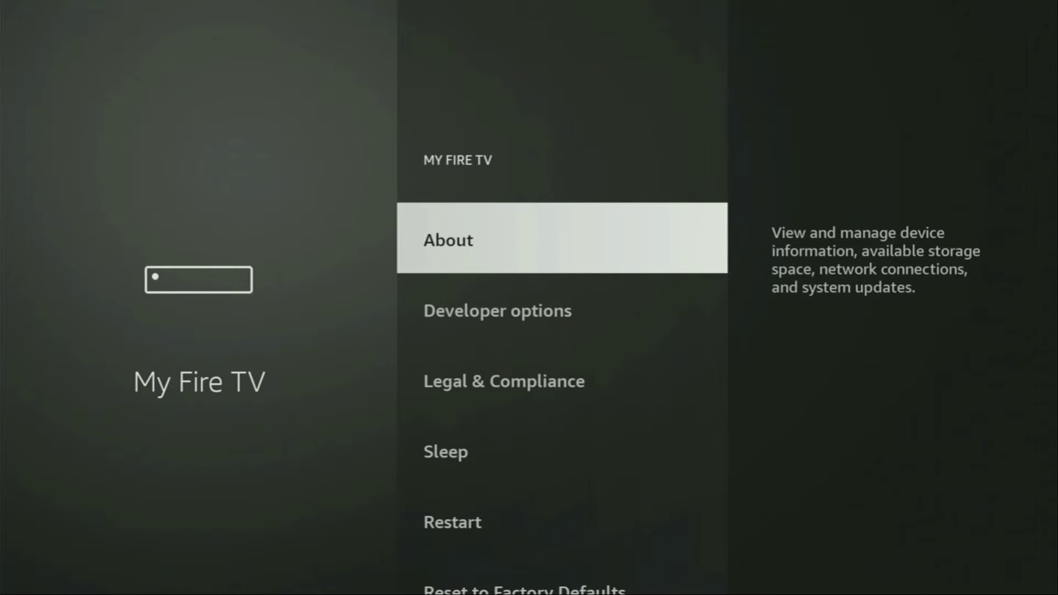
key(Return)
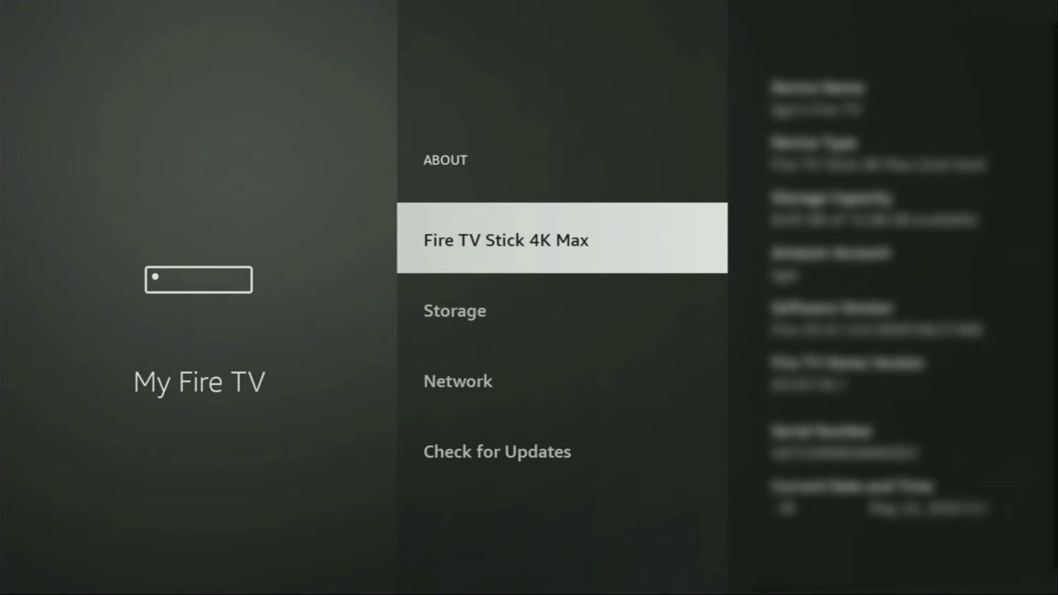
Select Fire TV Stick 4K Max to confirm developer mode, then highlight Developer options
key(Return)
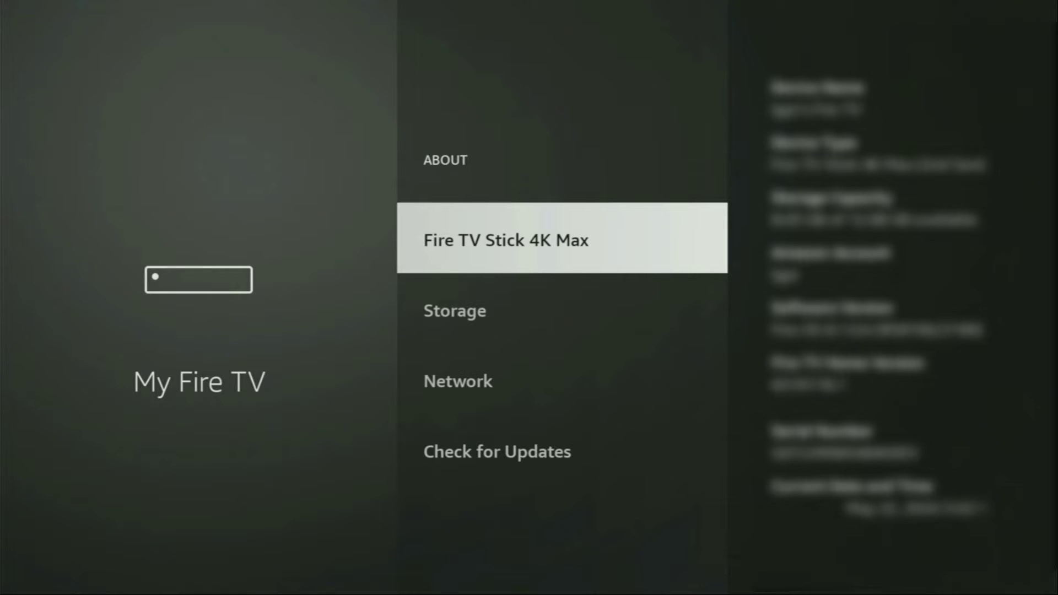
key(Escape)
key(Down)
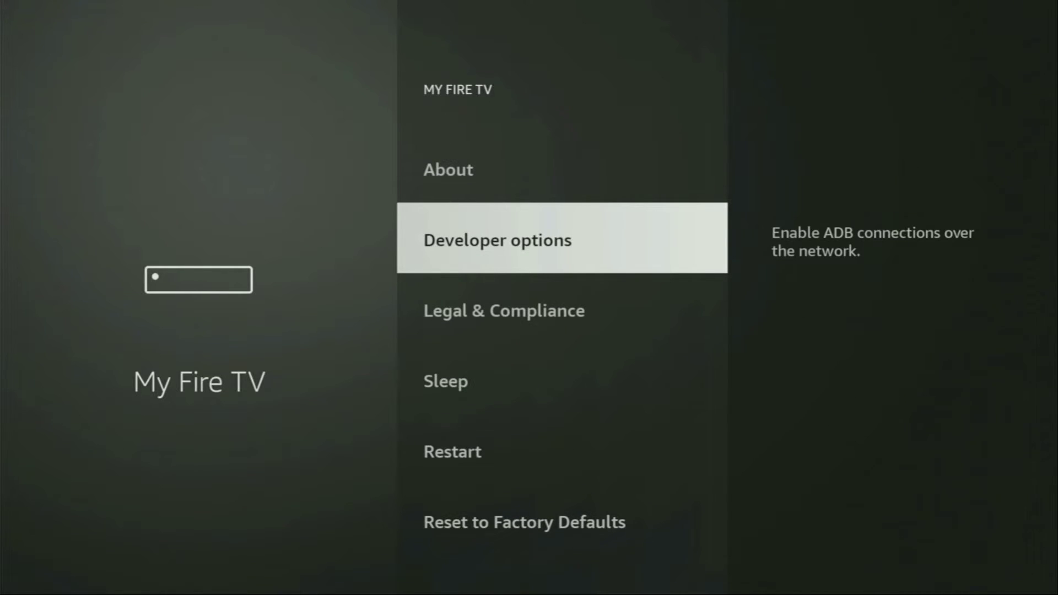
In Developer options, toggle ADB debugging and set Downloader to ON under Install unknown apps
key(Return)
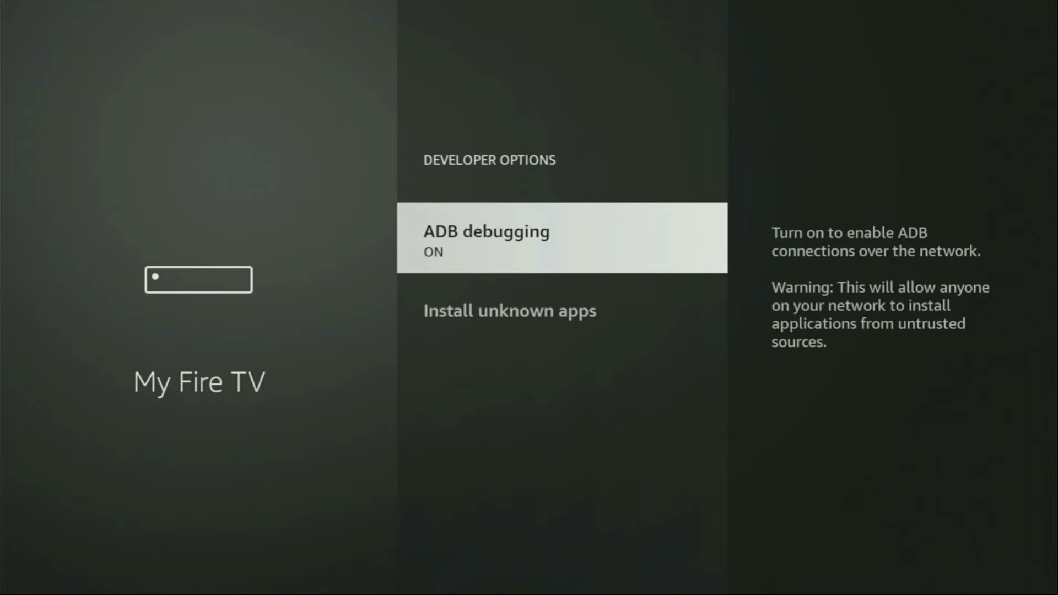
key(Return)
key(Return)
key(Down)
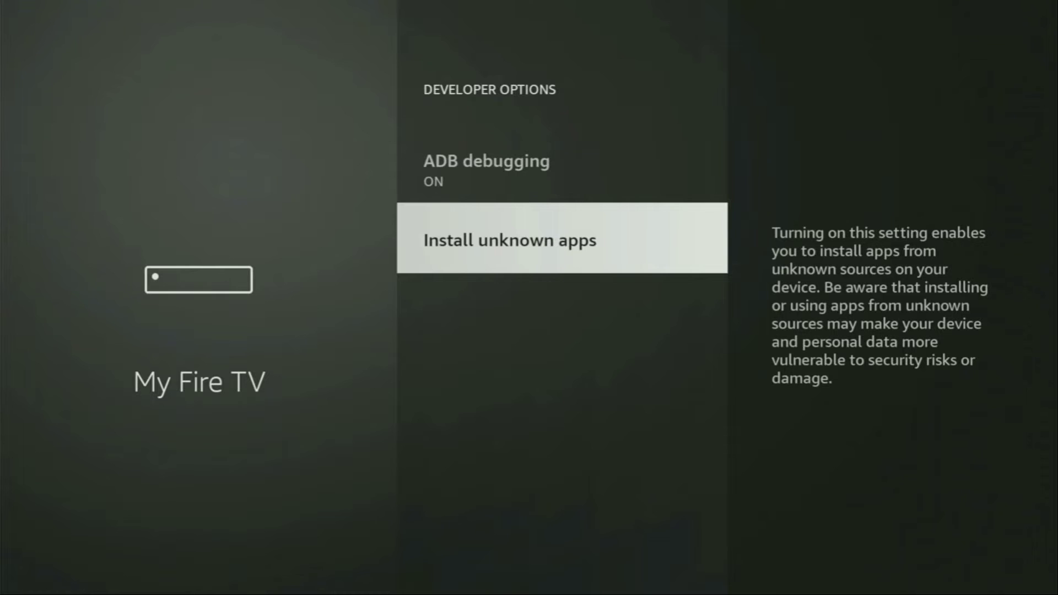
key(Return)
key(Down)
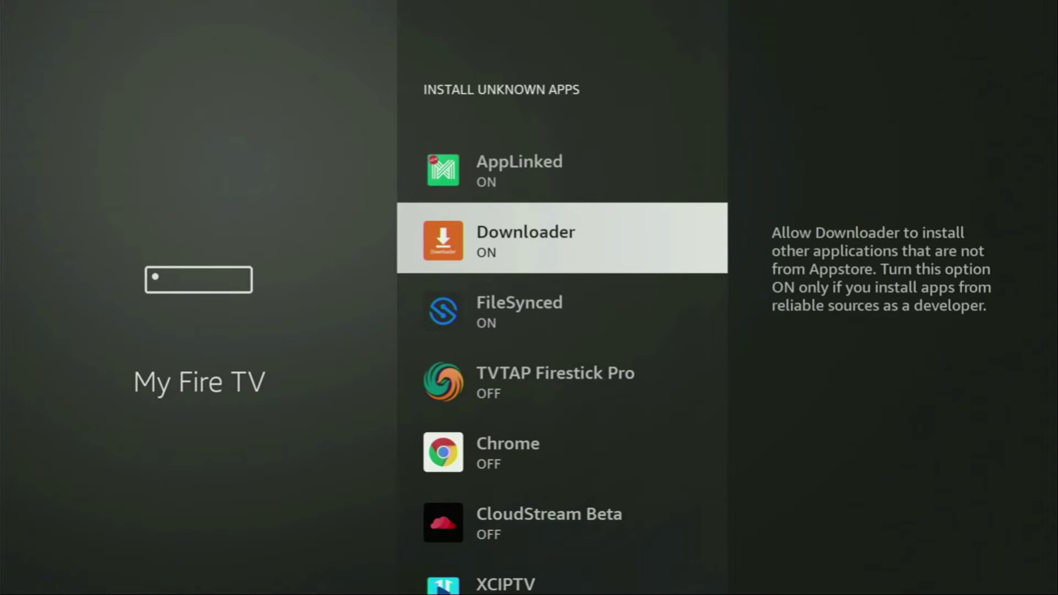
key(Return)
key(Return)
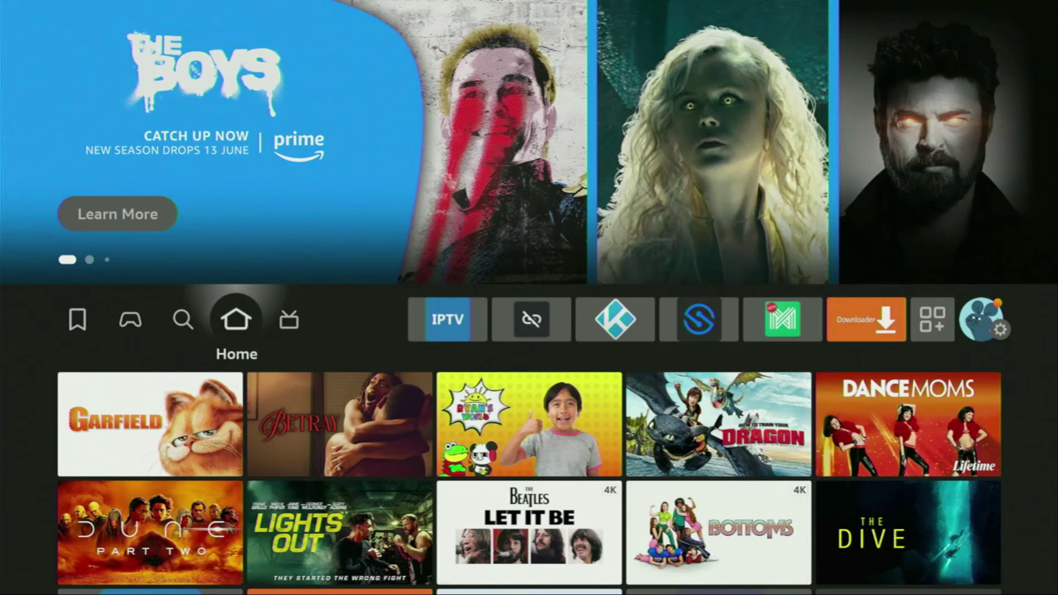
Open Your Apps & Channels and move through the grid past Downloader to the NordVPN tile
key(Right)
key(Right)
key(Right)
key(Right)
key(Right)
key(Right)
key(Right)
key(Right)
key(Right)
key(Left)
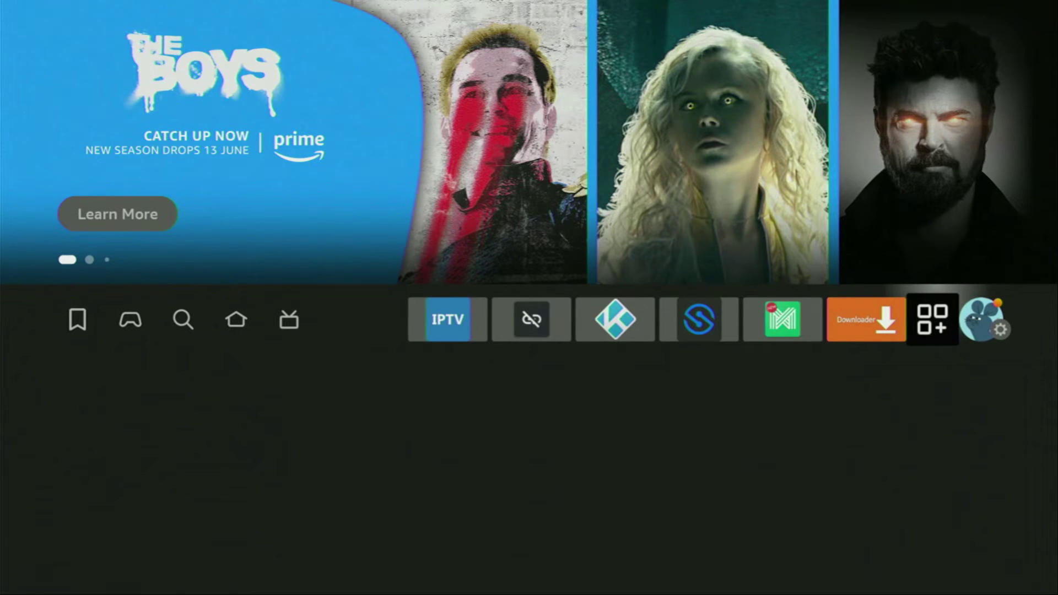
key(Return)
key(Down)
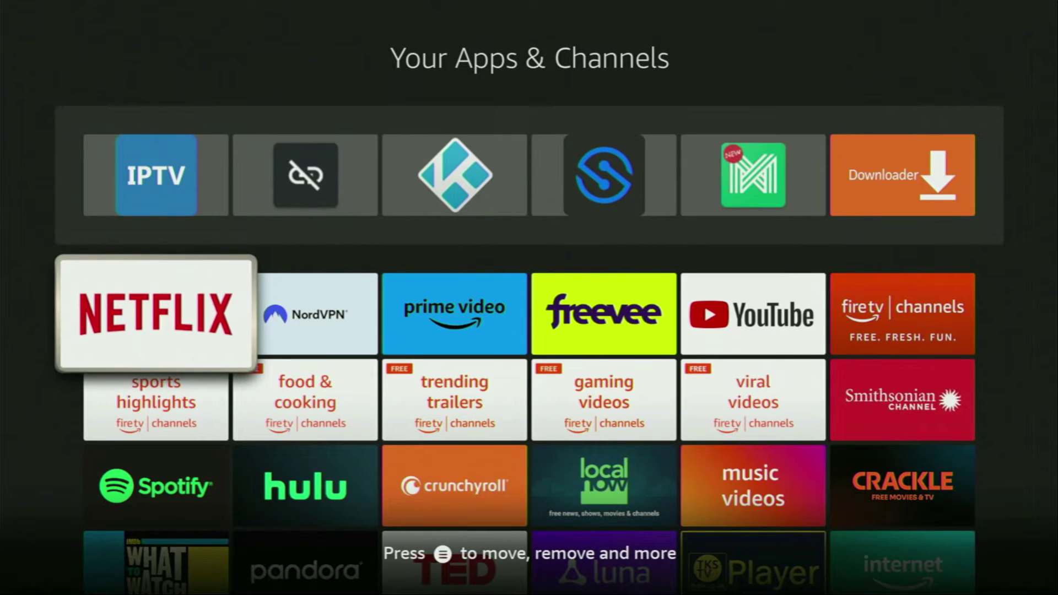
key(Up)
key(Right)
key(Right)
key(Right)
key(Right)
key(Right)
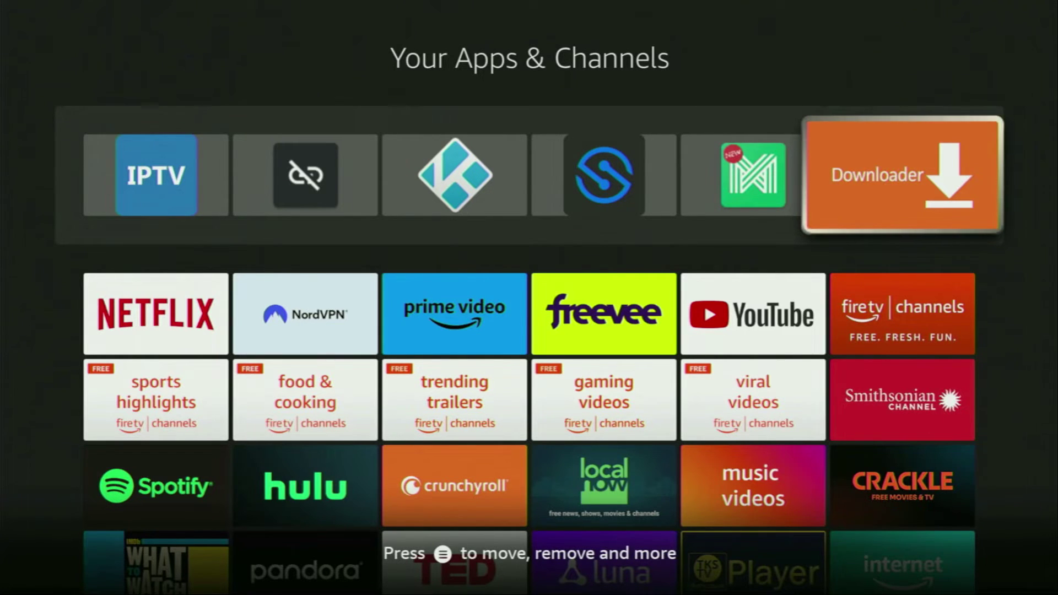
key(Down)
key(Left)
key(Left)
key(Left)
key(Left)
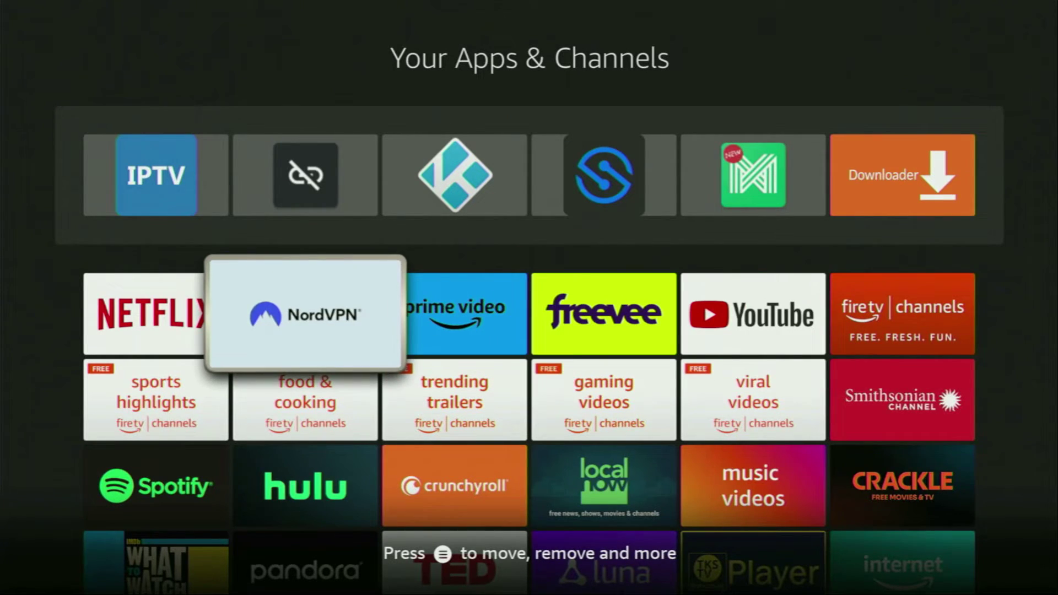
Launch NordVPN and connect to France #592 from the All Countries row
key(Return)
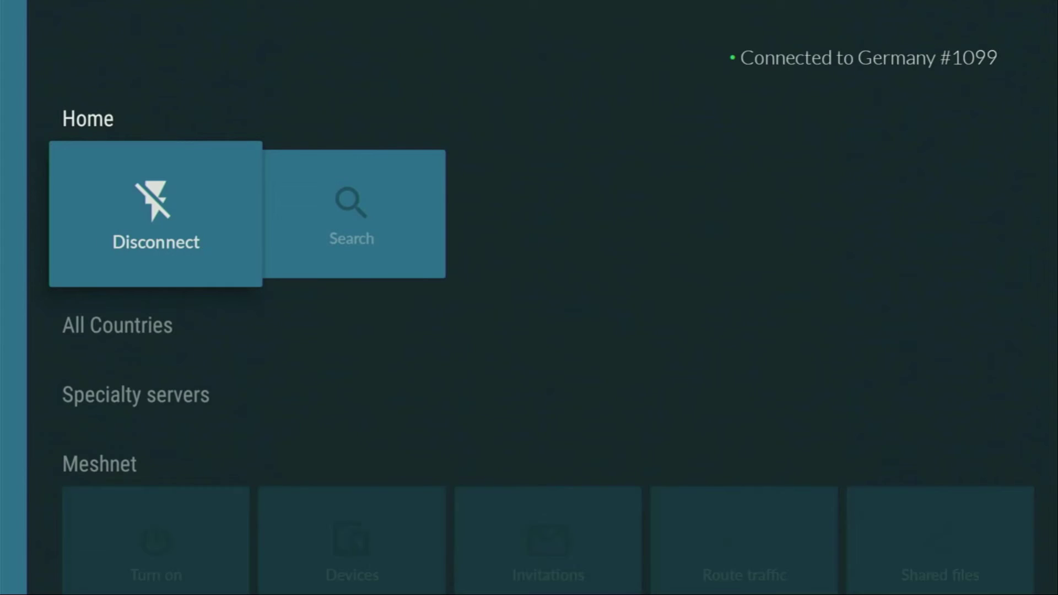
key(Down)
key(Right)
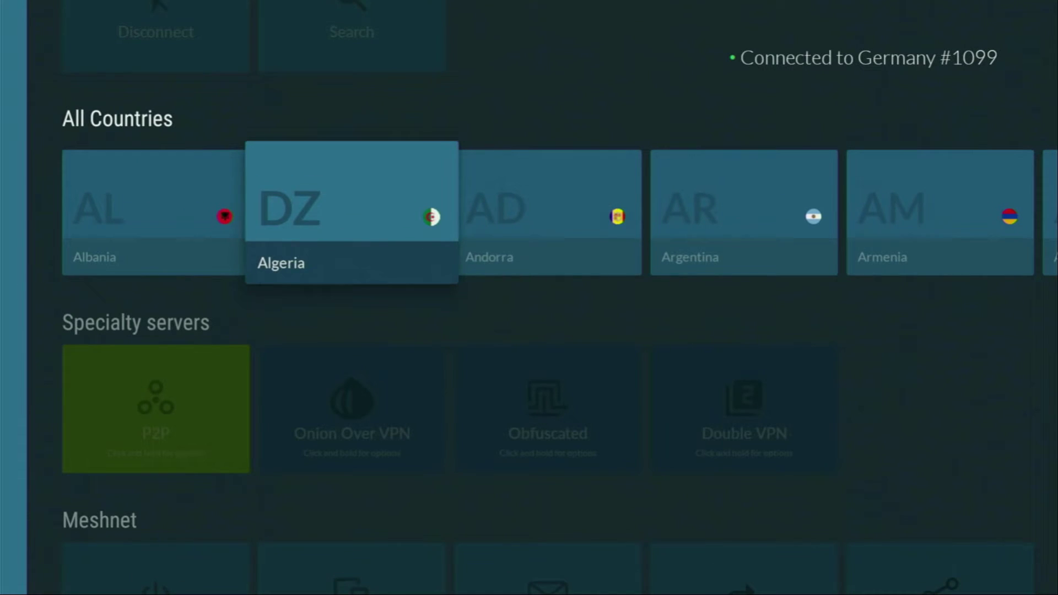
key(Right)
key(Right)
key(Right)
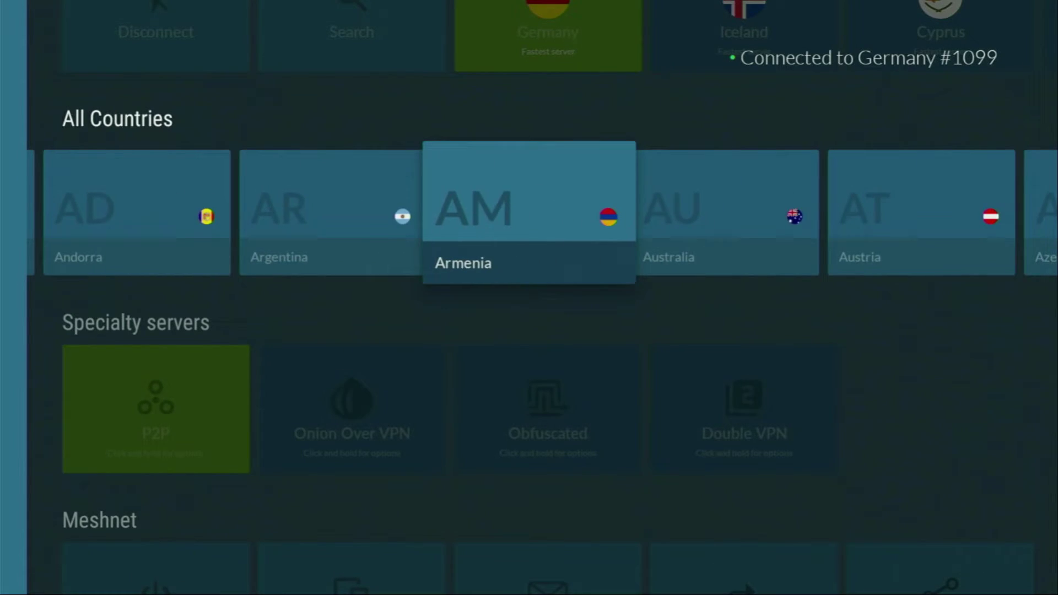
key(Right)
key(Right)
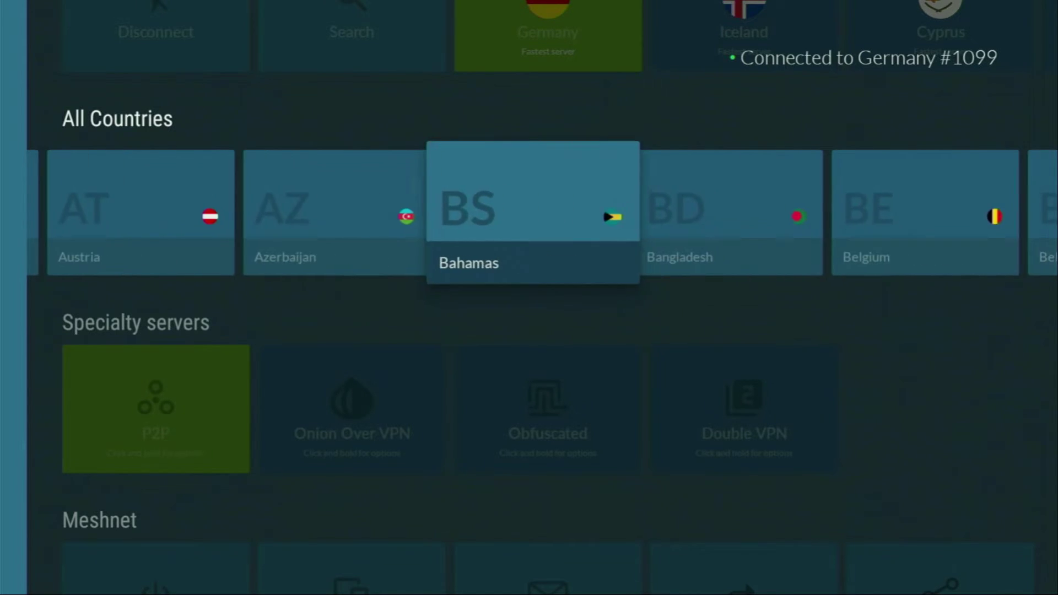
key(Right)
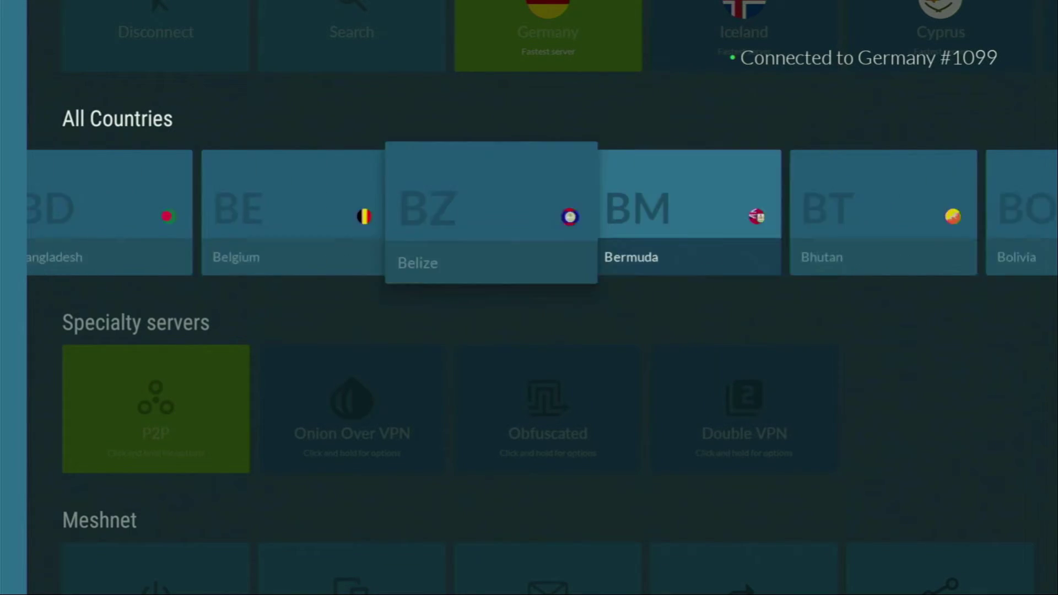
key(Right)
key(Right)
key(Right)
key(Right)
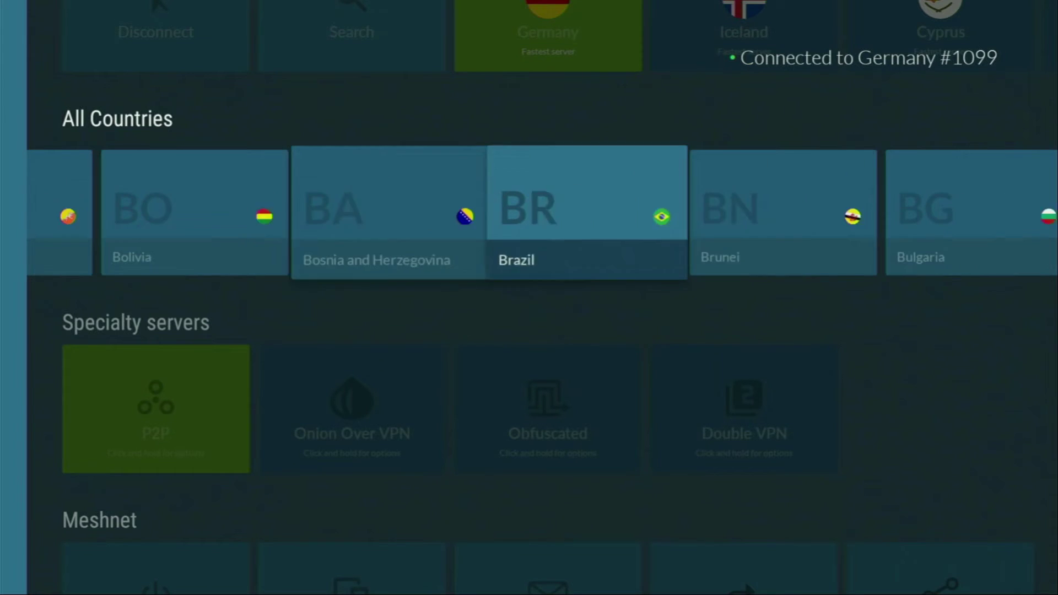
key(Right)
key(Right)
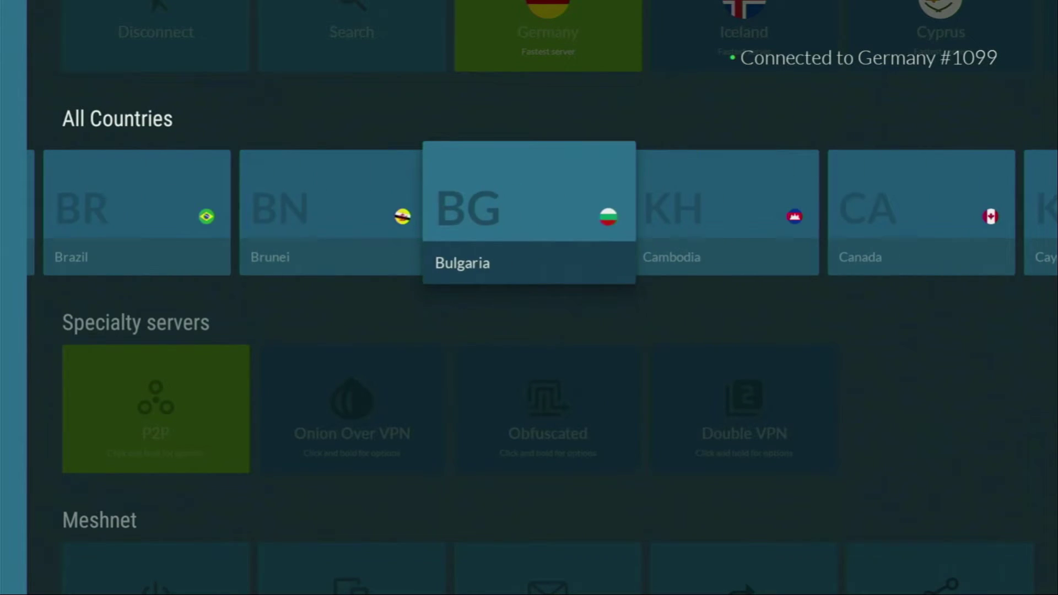
key(Right)
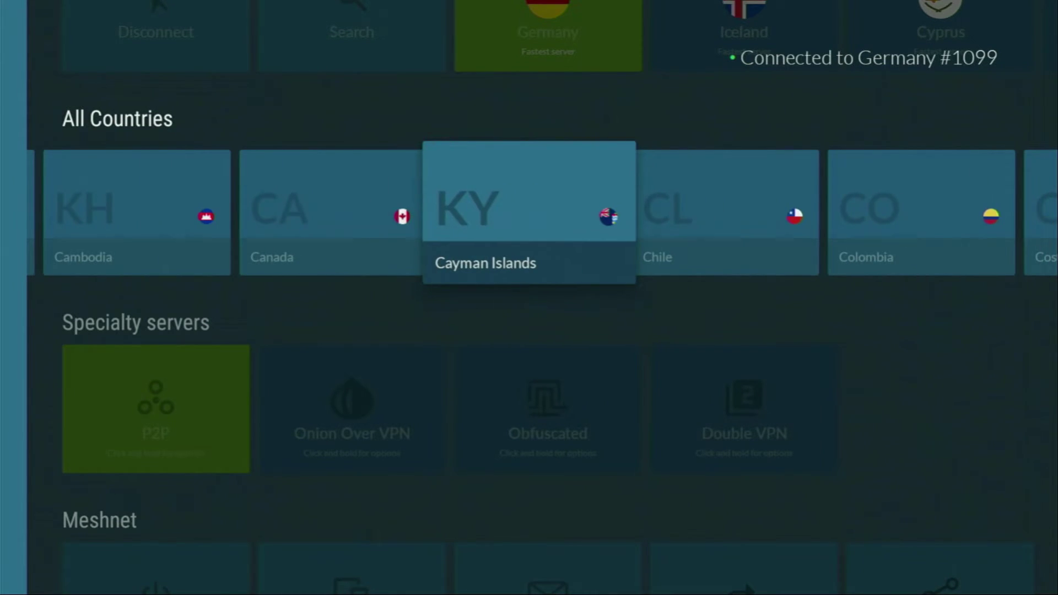
key(Right)
key(Right)
key(Right)
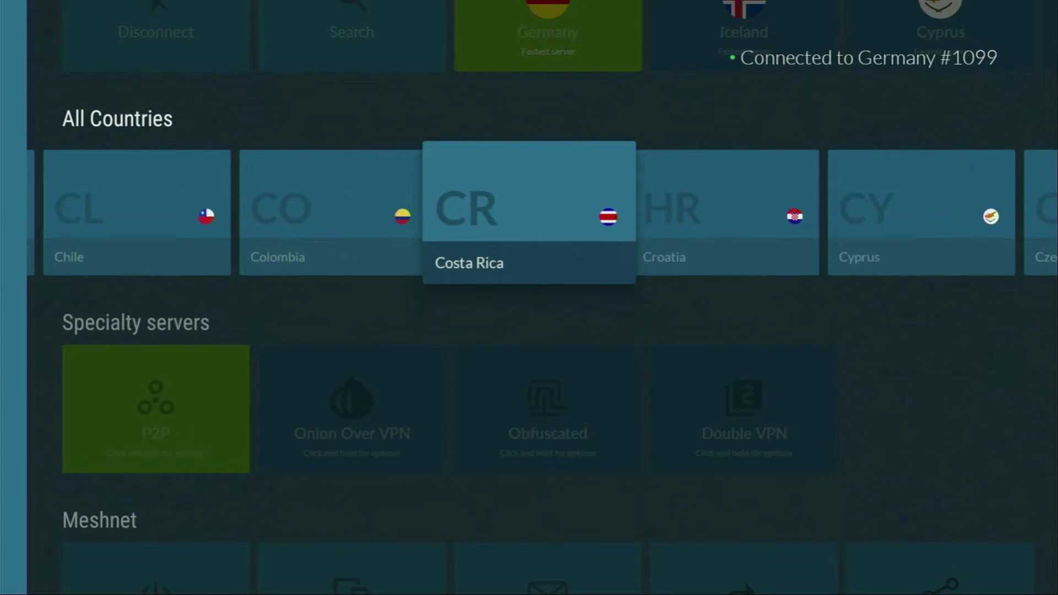
key(Right)
key(Right)
key(Right)
key(Right)
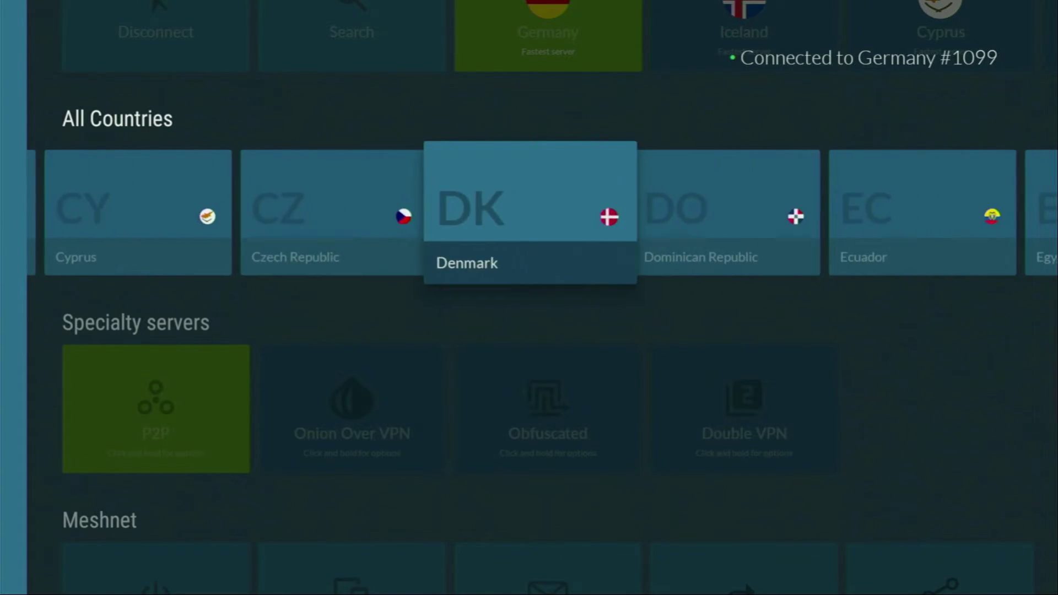
key(Right)
key(Right)
key(Right)
key(Right)
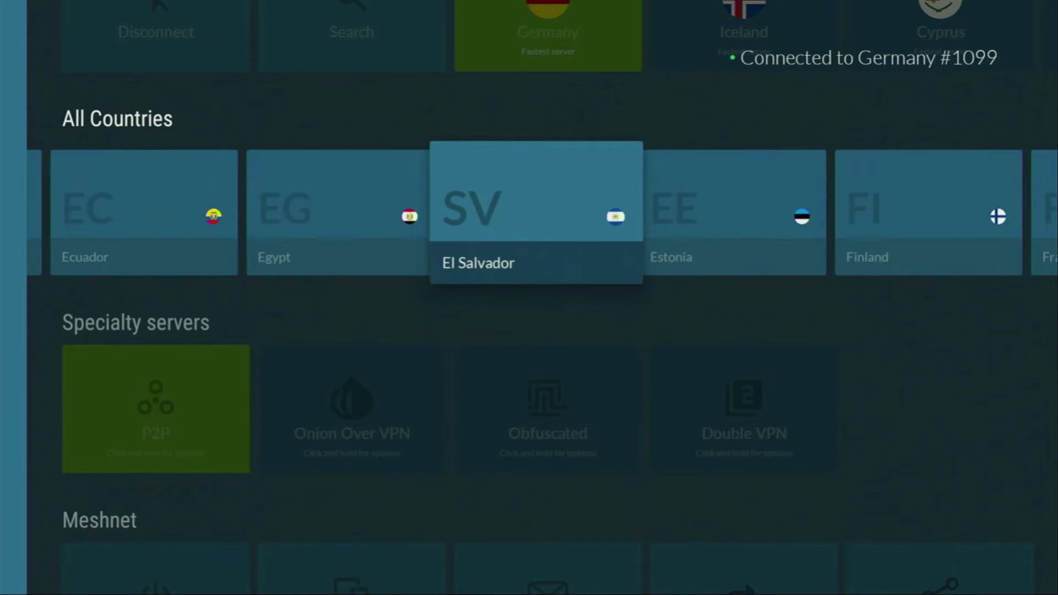
key(Right)
key(Right)
key(Right)
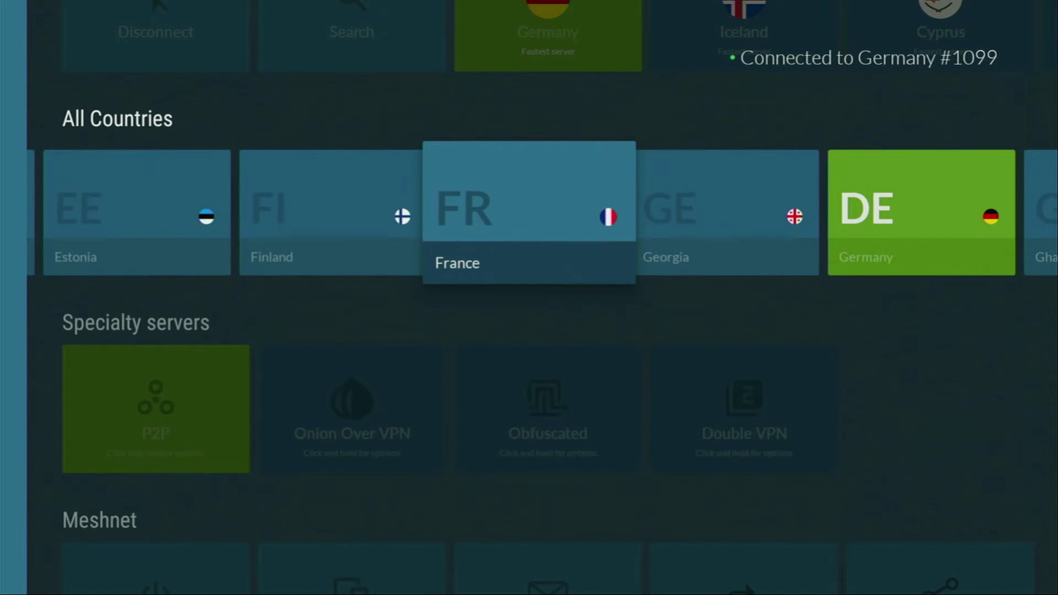
key(Return)
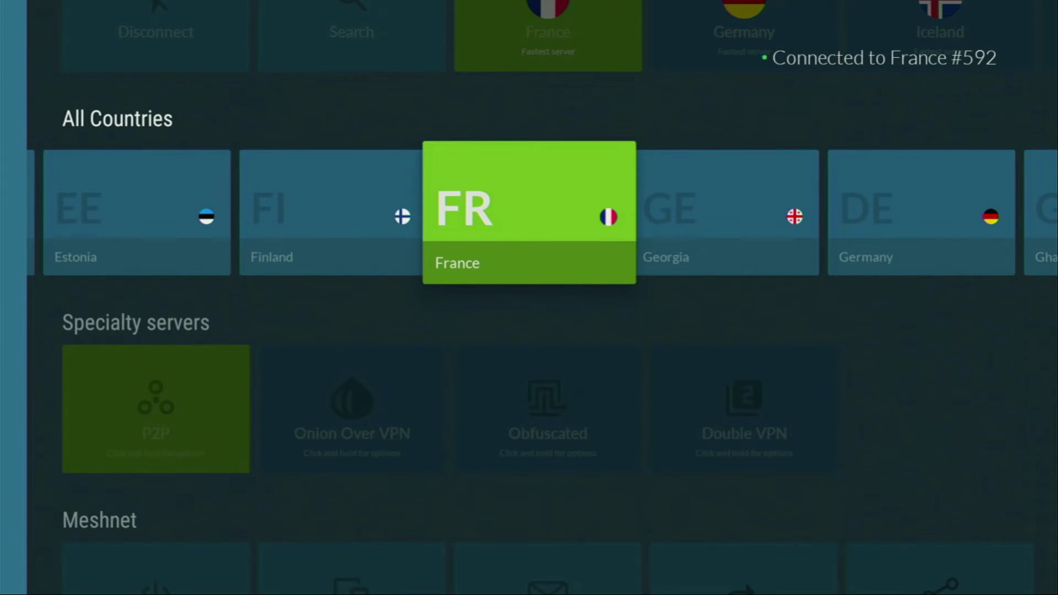
Browse further along the All Countries row while connected to France
key(Right)
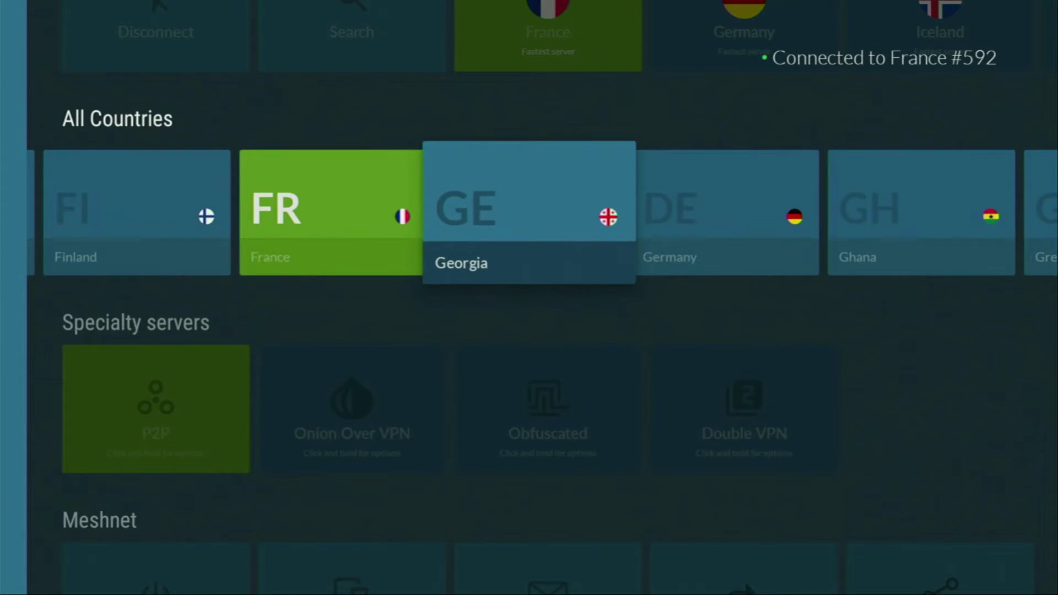
key(Right)
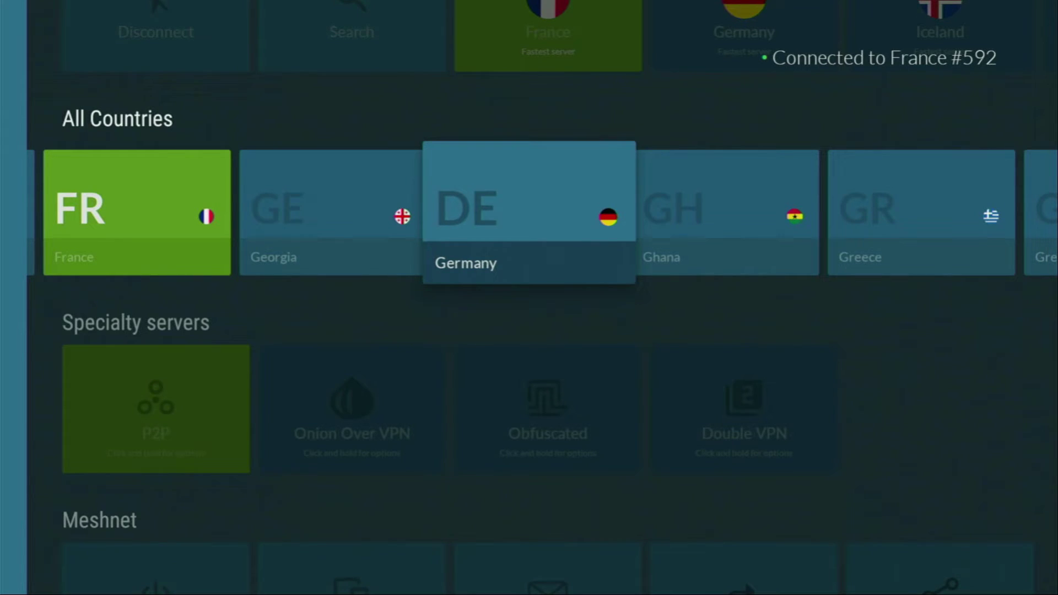
key(Right)
key(Right)
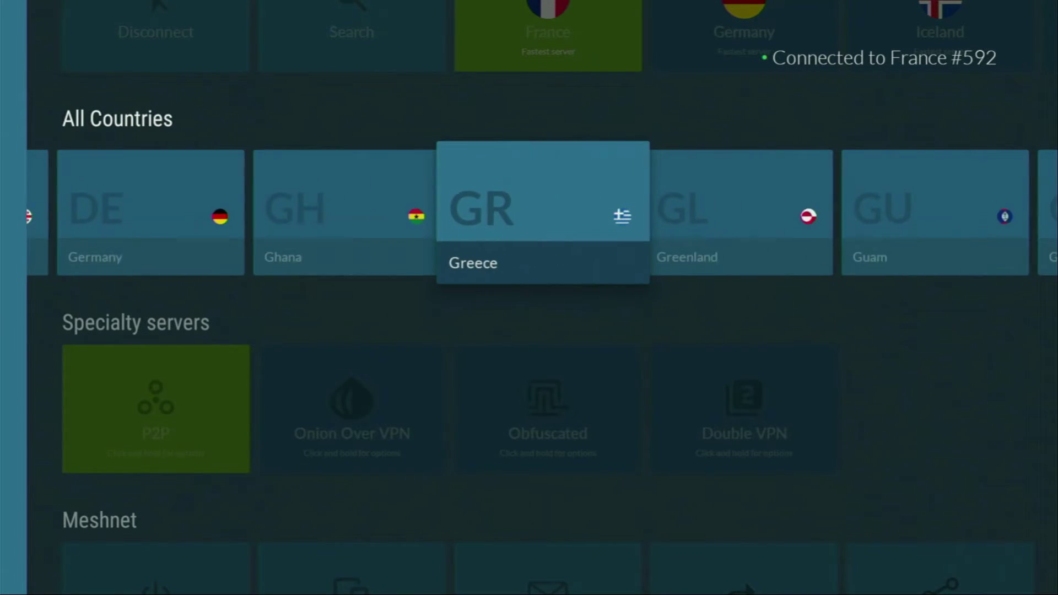
key(Right)
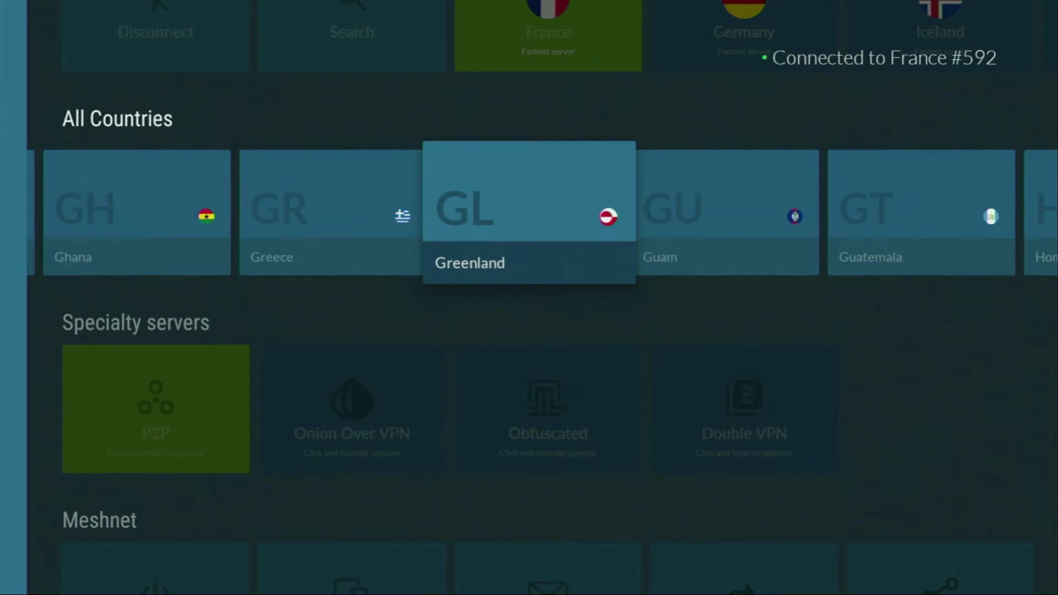
key(Right)
key(Right)
key(Right)
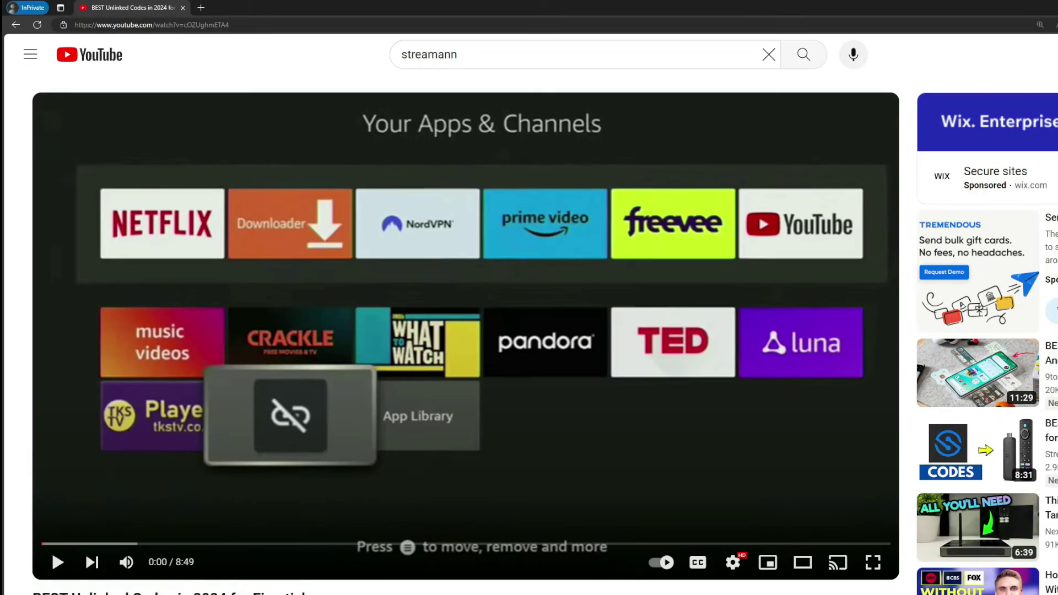
Expand the YouTube description and select the topvpnoffer.com link and the '3 months extra' headline
scroll(380, 484, down, 7)
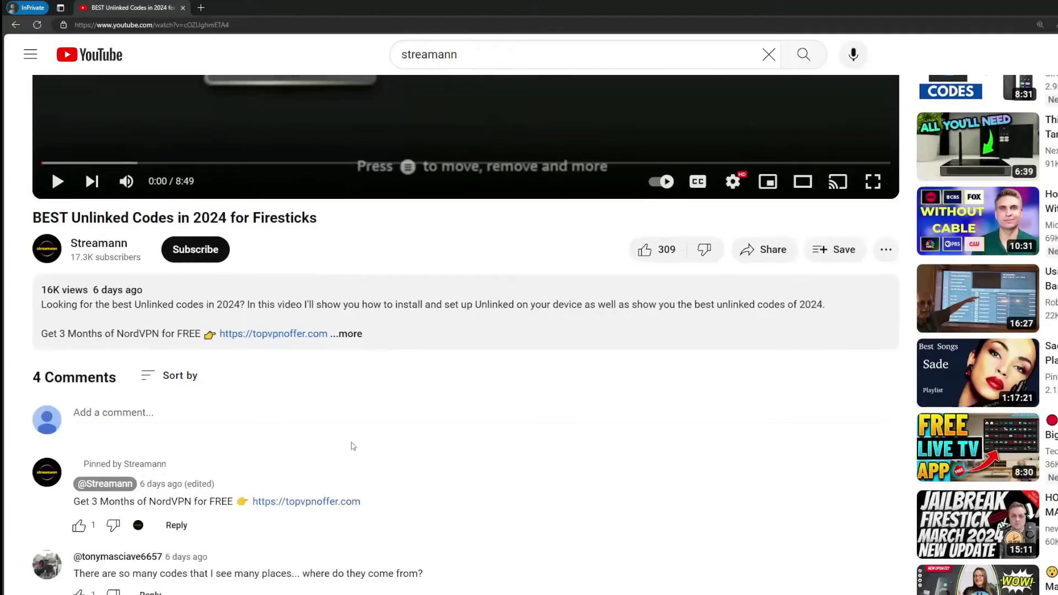
click(347, 333)
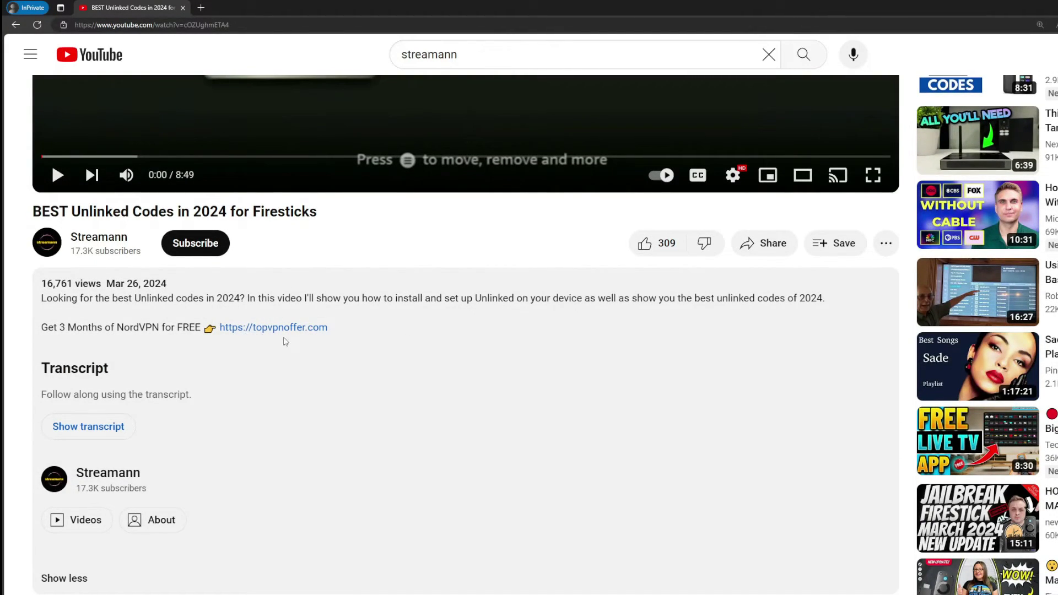
scroll(259, 345, down, 5)
drag(367, 455, 270, 457)
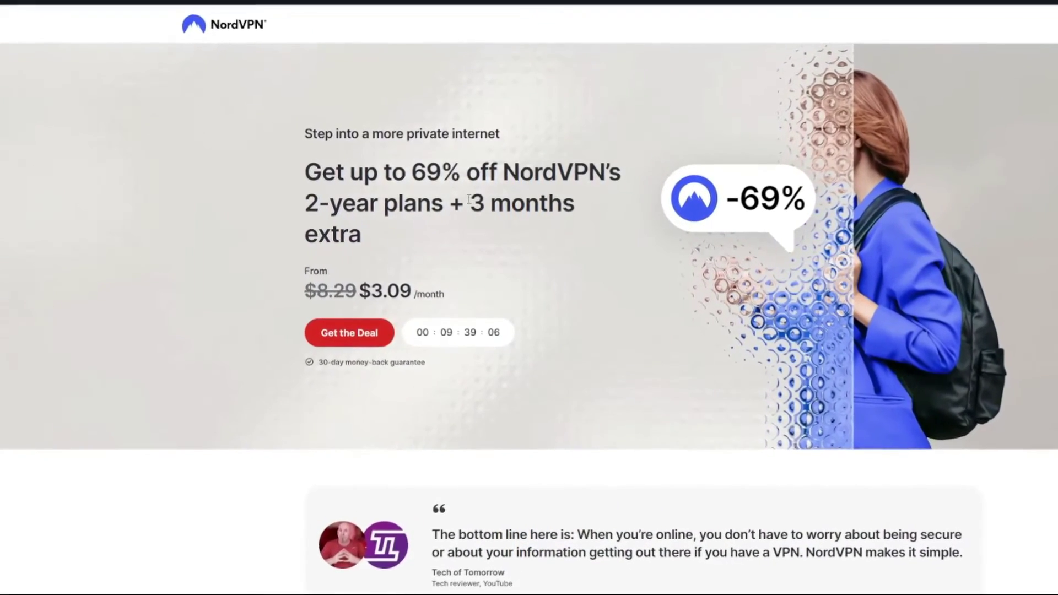
drag(469, 199, 578, 232)
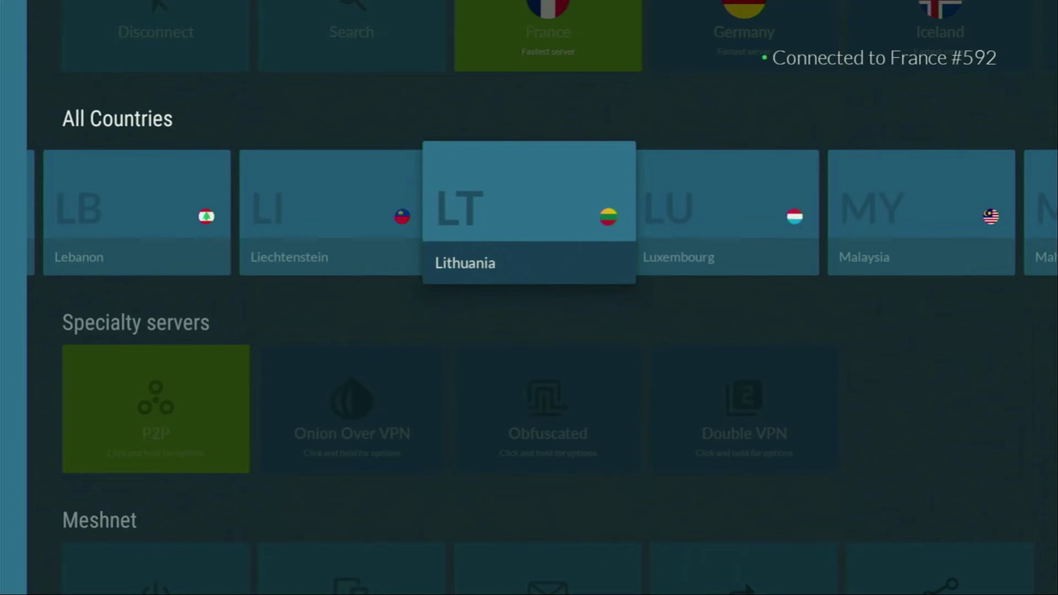
Browse further along the country list, then move up to NordVPN's main options row
key(Right)
key(Right)
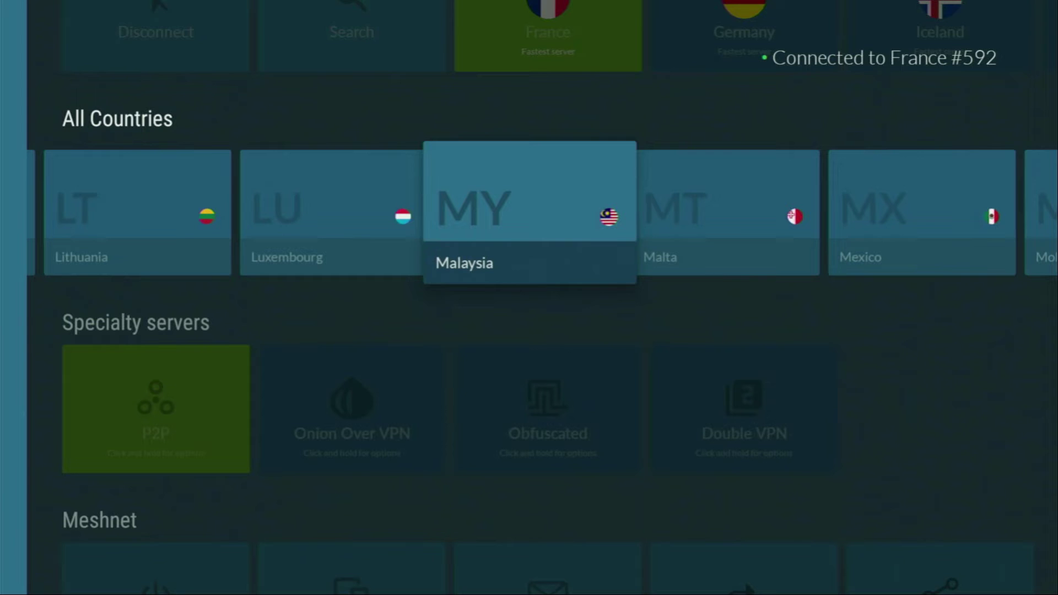
key(Right)
key(Right)
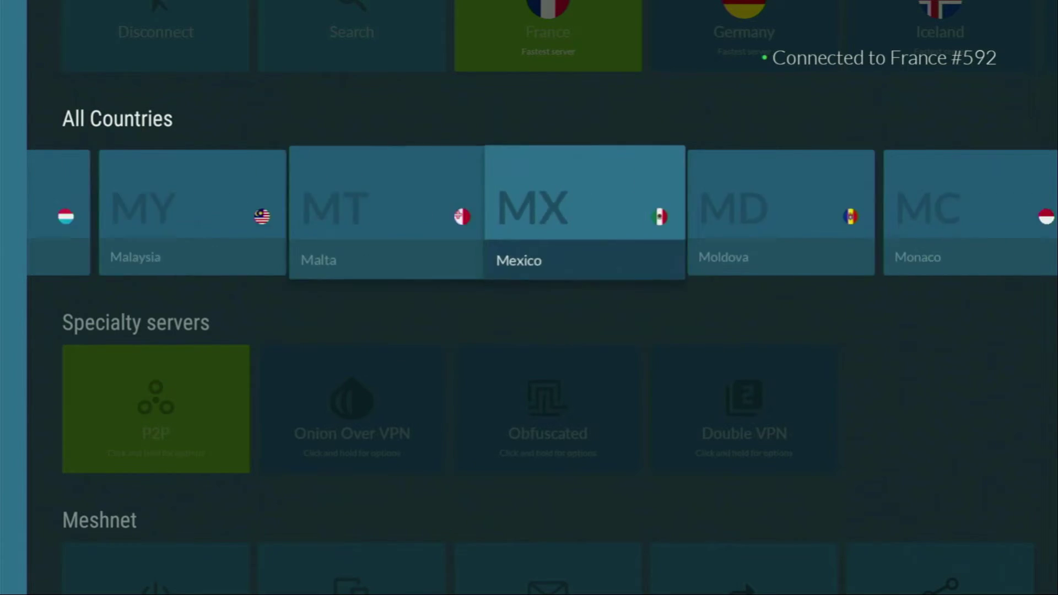
key(Right)
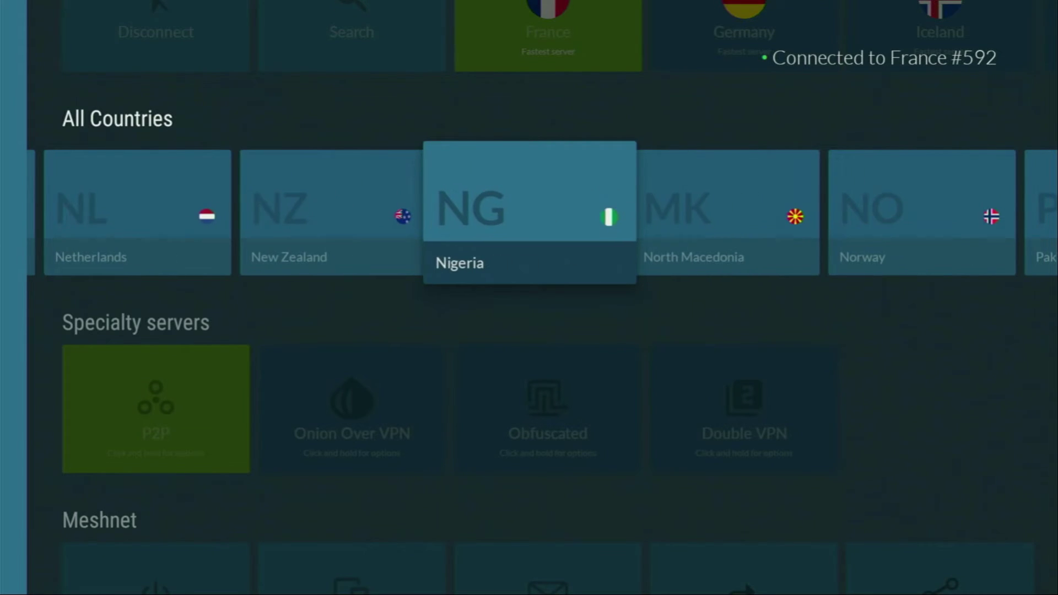
key(Up)
key(Right)
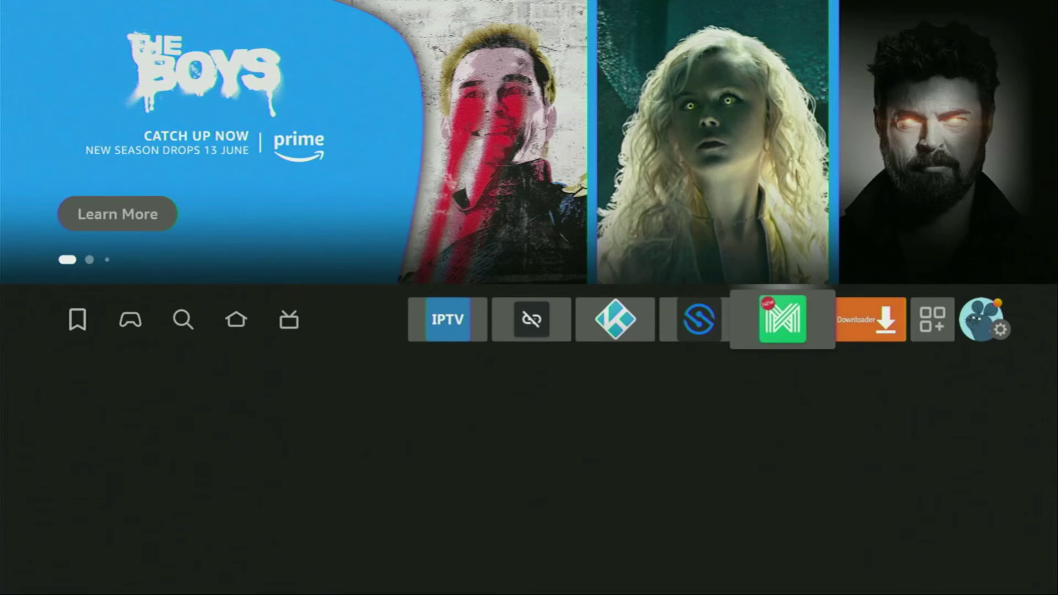
Launch Downloader and bring up the on-screen keyboard for its URL field
key(Right)
key(Return)
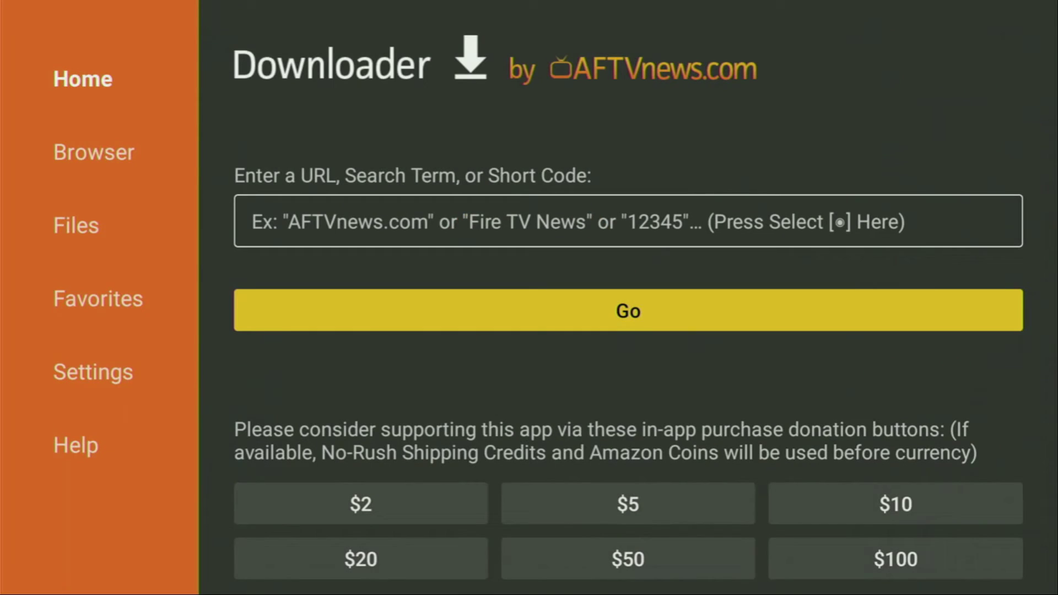
key(Left)
key(Up)
key(Up)
key(Up)
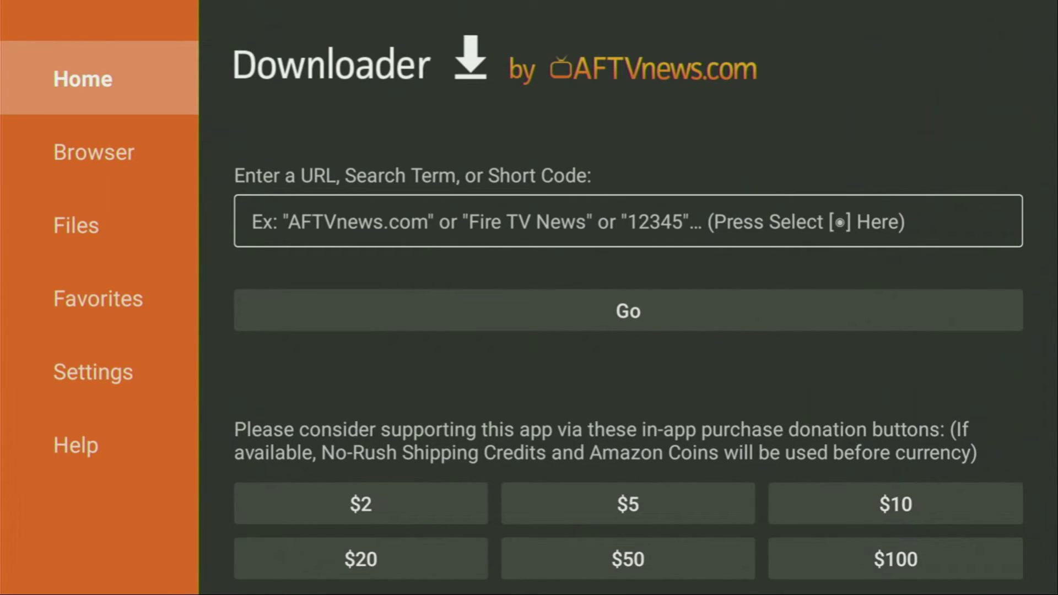
key(Down)
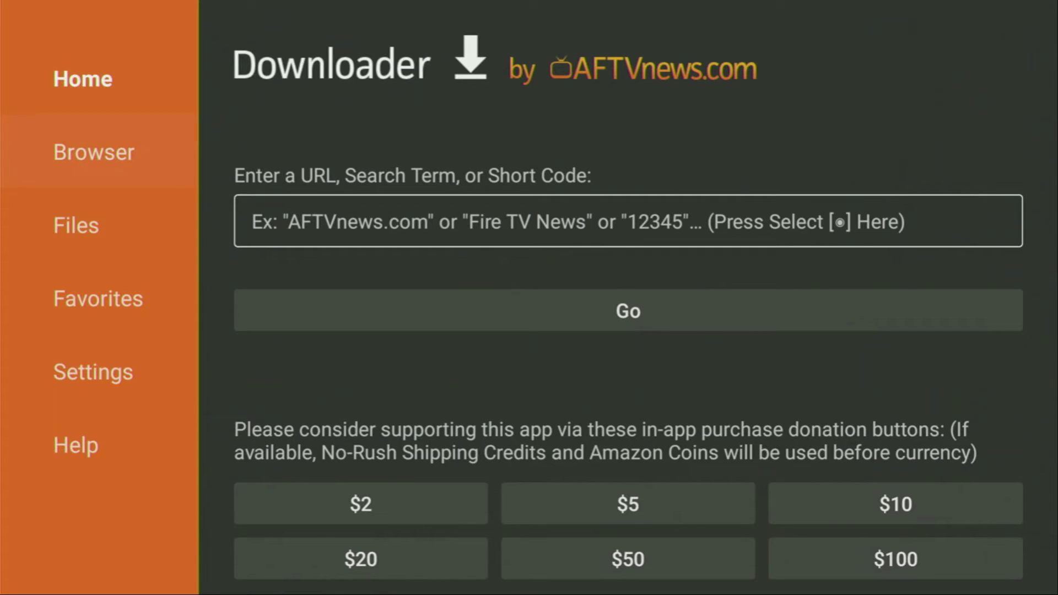
key(Up)
key(Right)
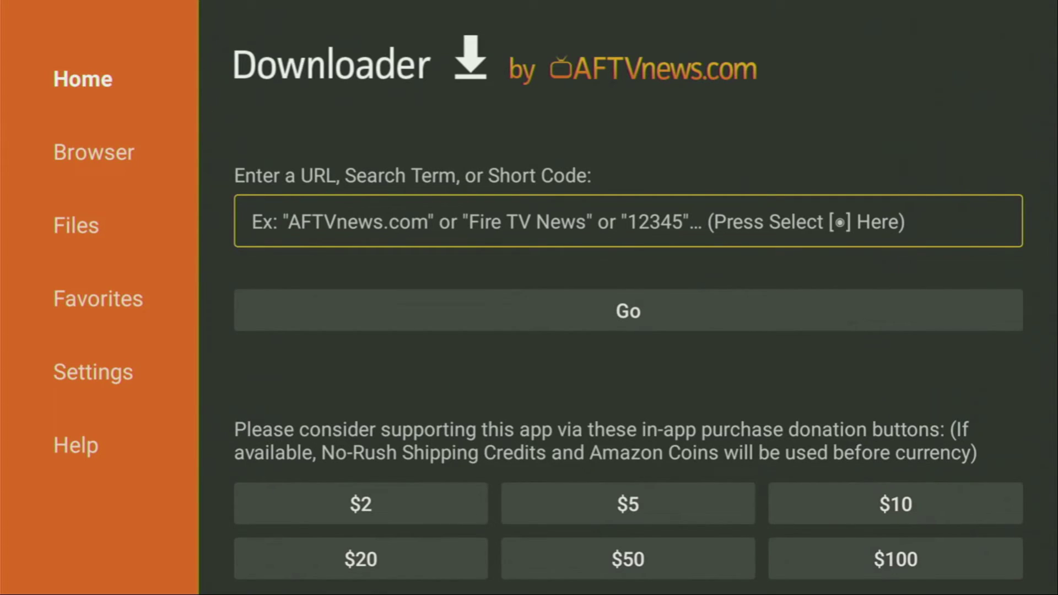
key(Return)
Enter the code 28907 and submit it with Go
key(Up)
key(Right)
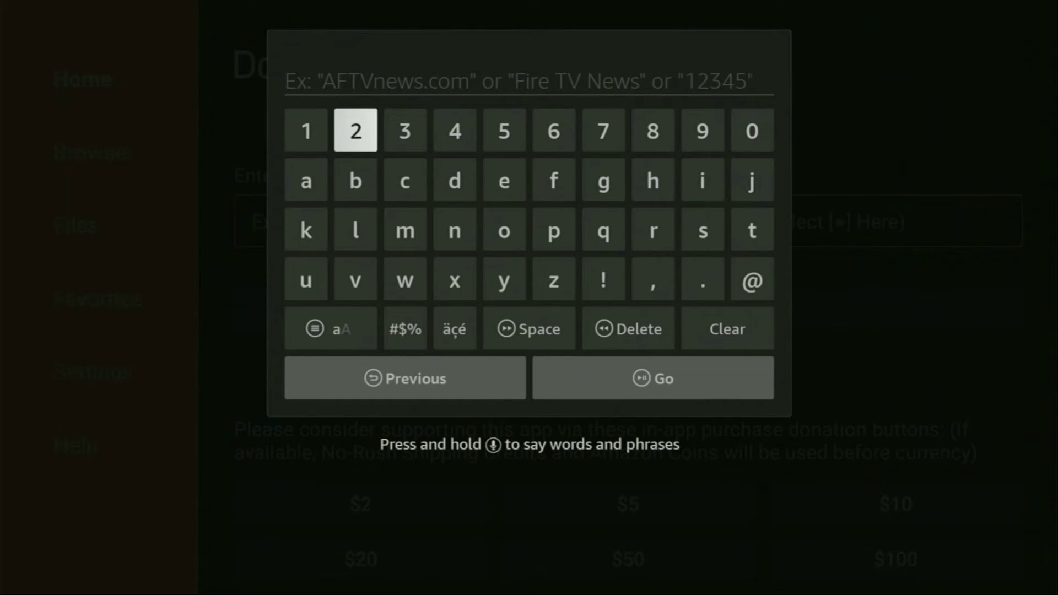
key(Return)
key(Left)
key(Left)
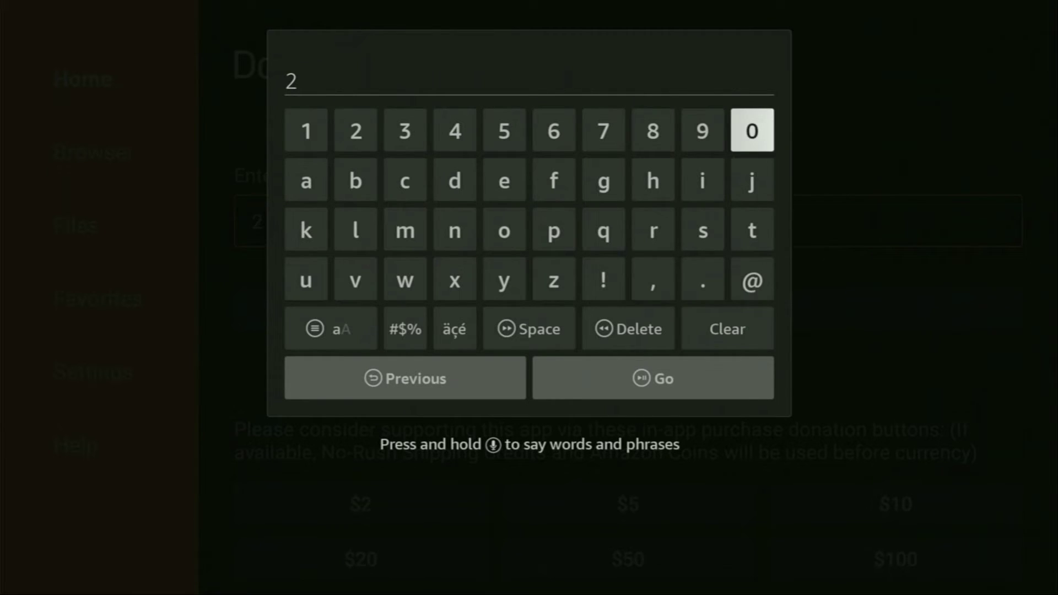
key(Left)
key(Left)
key(Return)
key(Right)
key(Return)
key(Right)
key(Return)
key(Left)
key(Left)
key(Left)
key(Return)
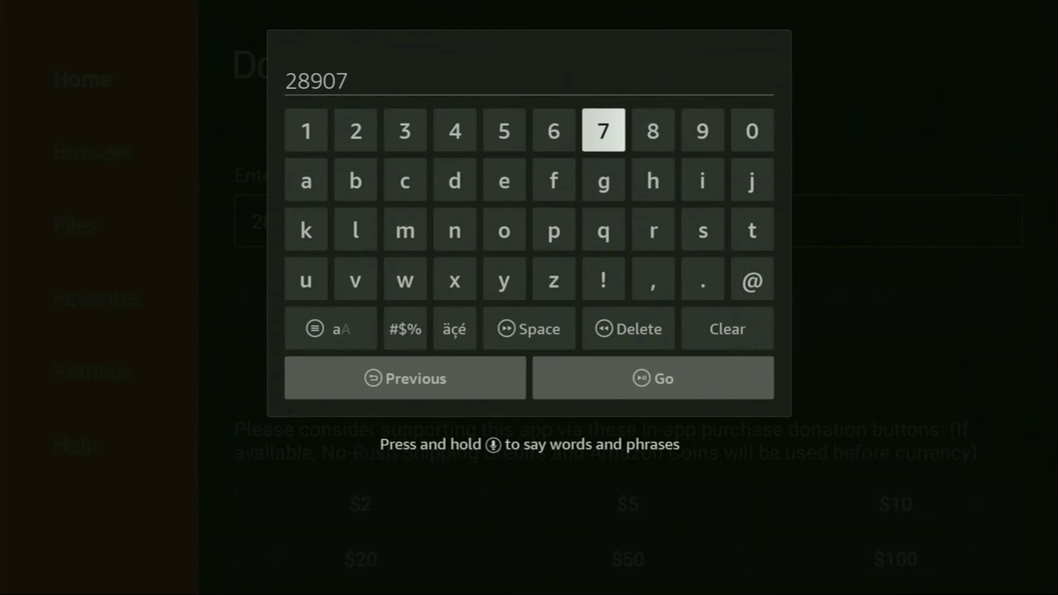
key(Down)
key(Down)
key(Down)
key(Down)
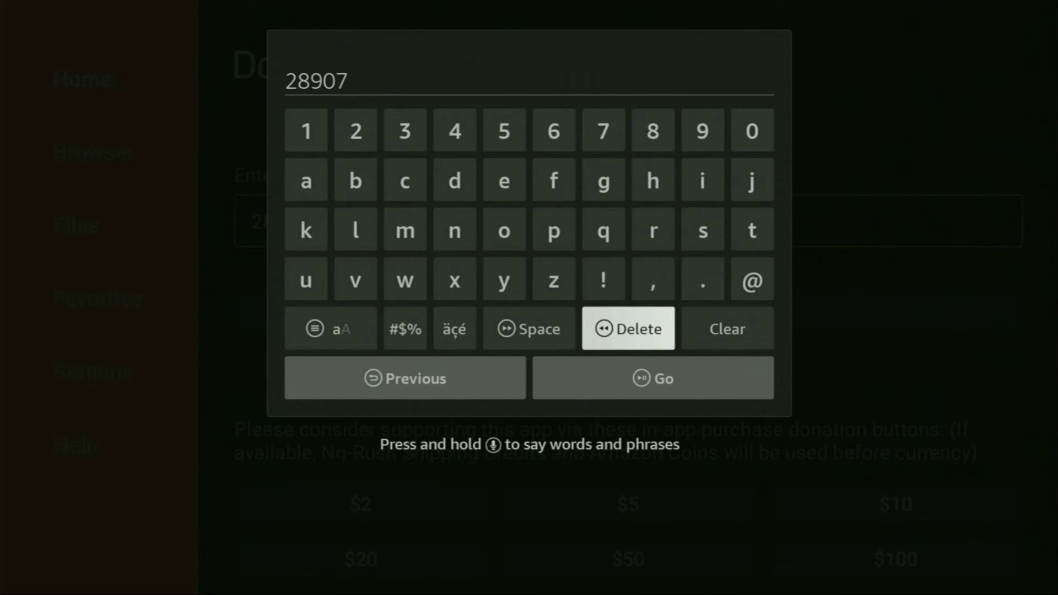
key(Down)
key(Return)
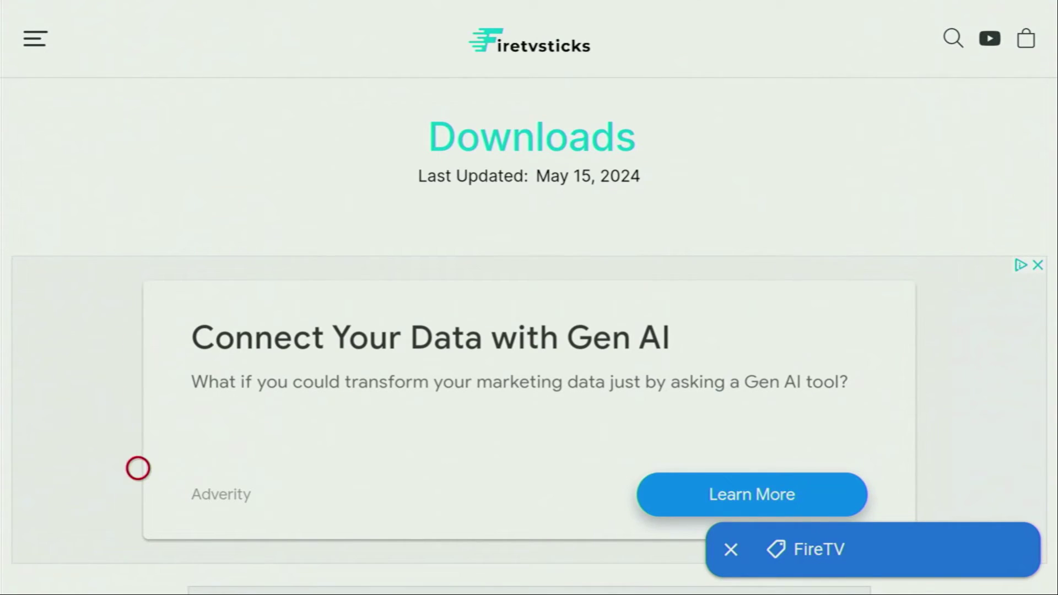
Choose the Movies & TV category and scroll down to Flix Vision (Updated: 05.14.2024)
scroll(137, 571, down, 10)
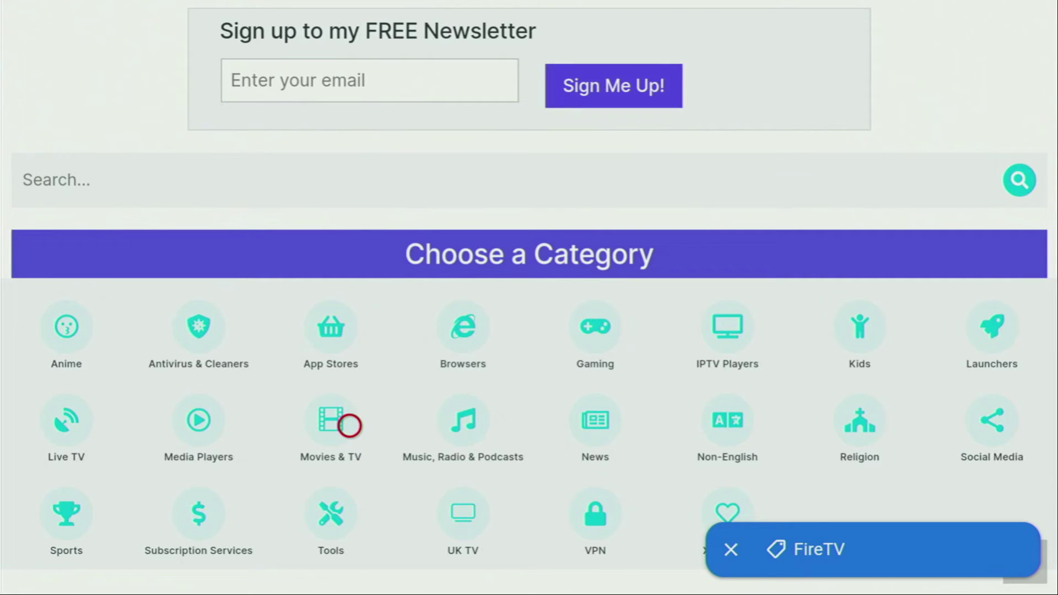
click(349, 425)
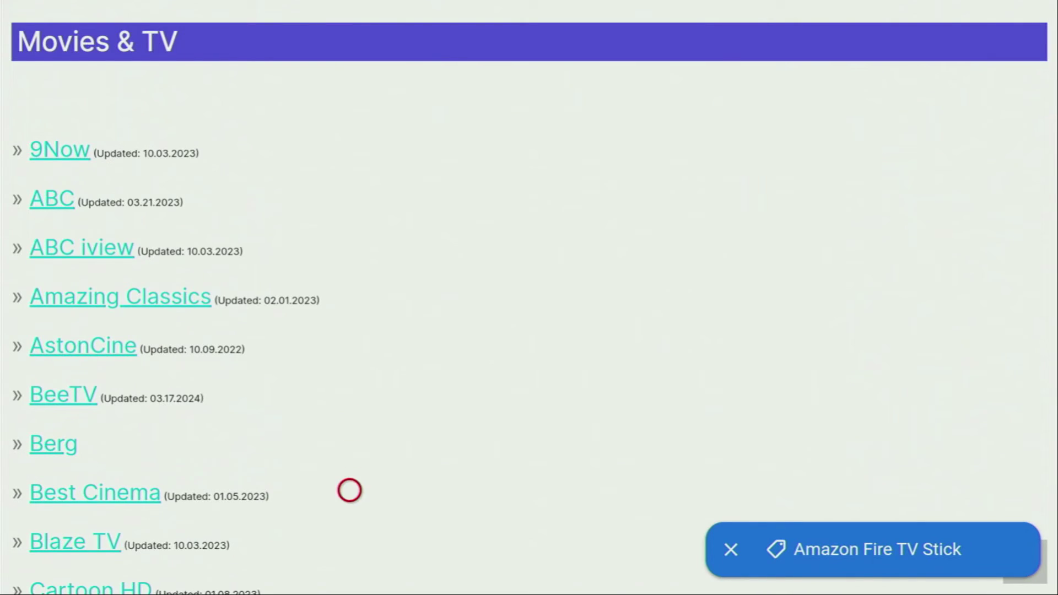
scroll(349, 550, down, 2)
scroll(349, 573, down, 10)
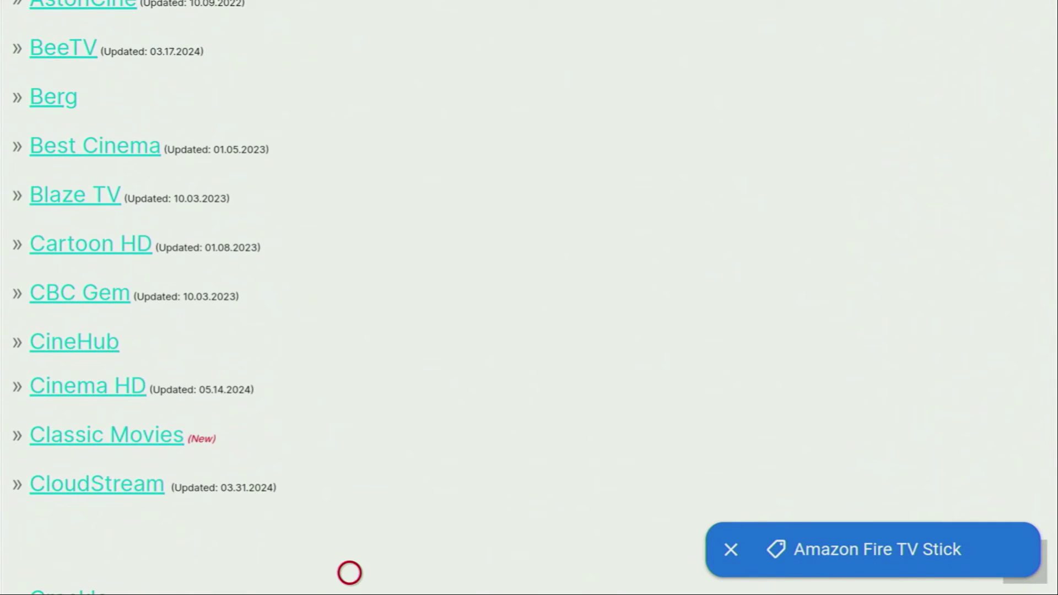
scroll(349, 573, down, 3)
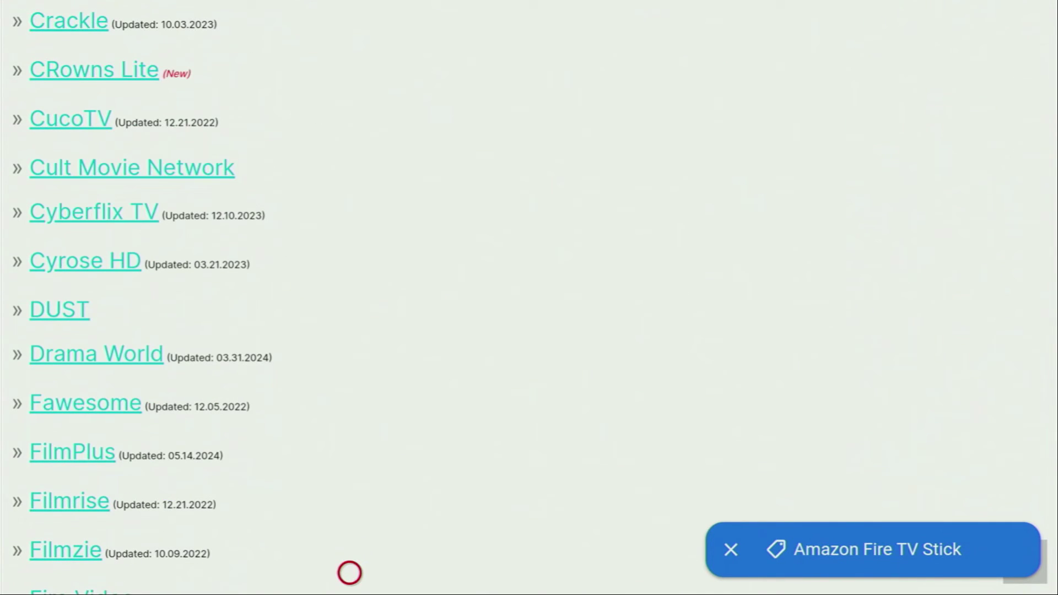
scroll(349, 573, down, 5)
scroll(350, 573, down, 6)
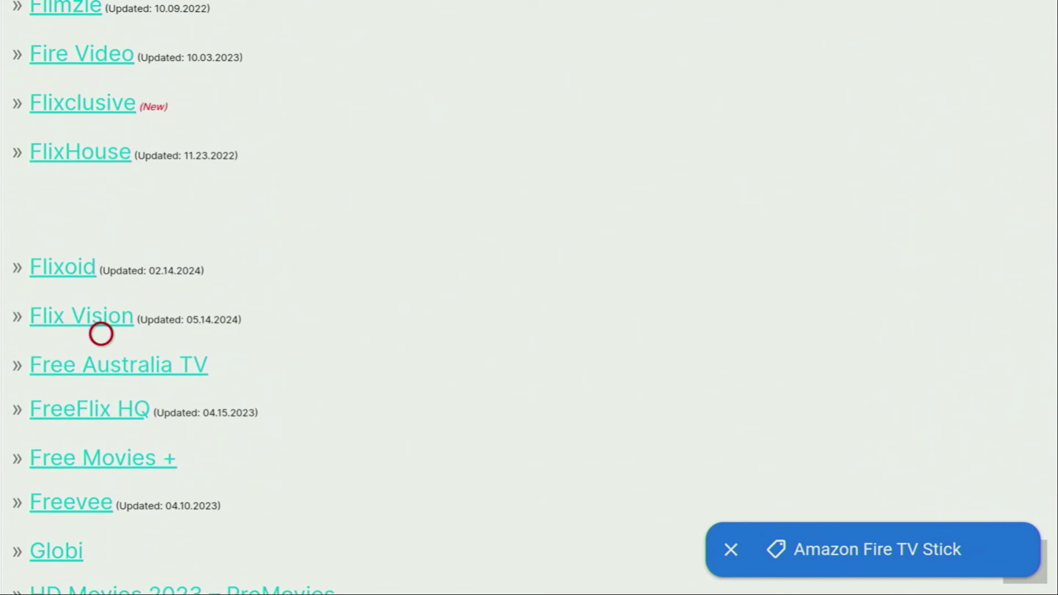
Open Flix Vision's page, close the ad, and download the Fire / Android TV version (v2.8.2r APK)
click(101, 332)
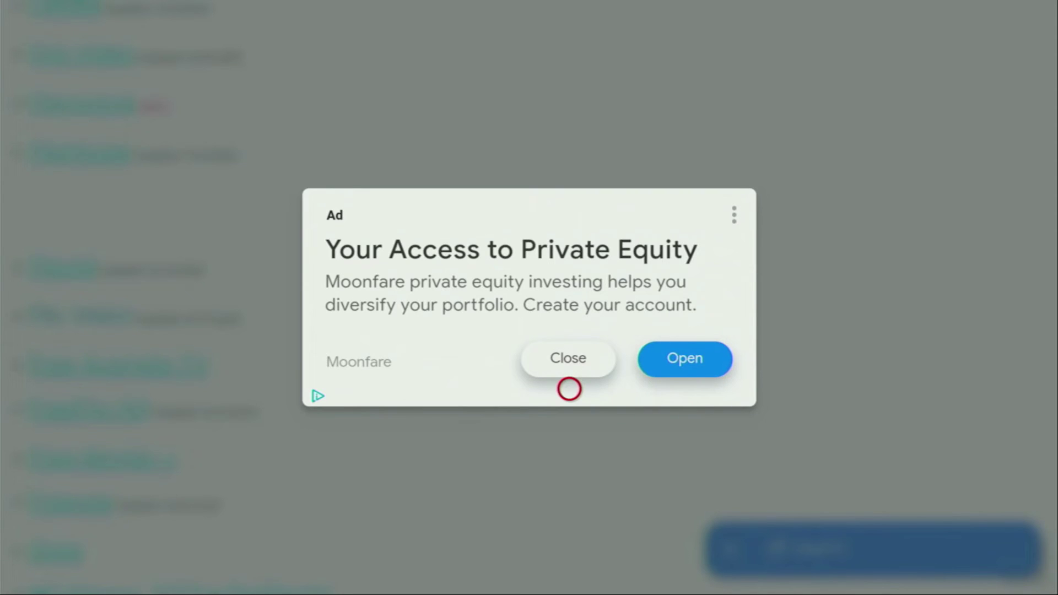
click(569, 339)
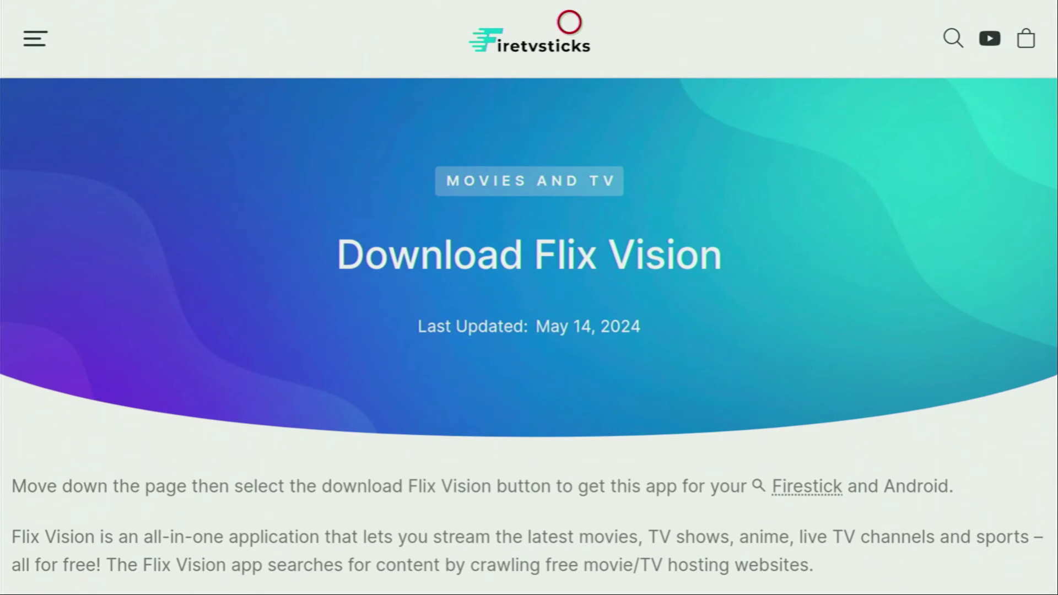
scroll(569, 331, down, 15)
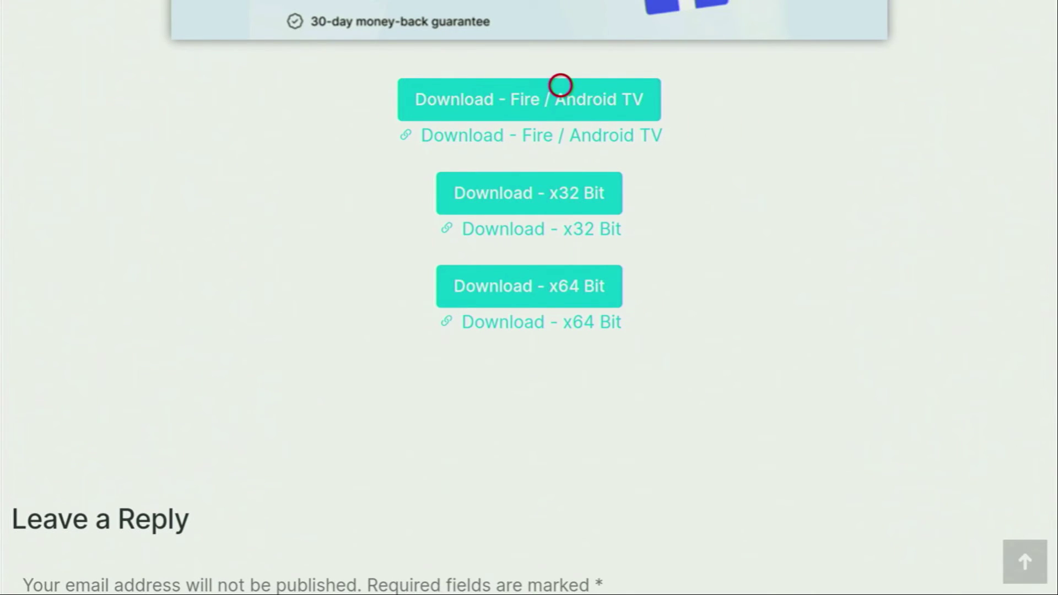
click(560, 85)
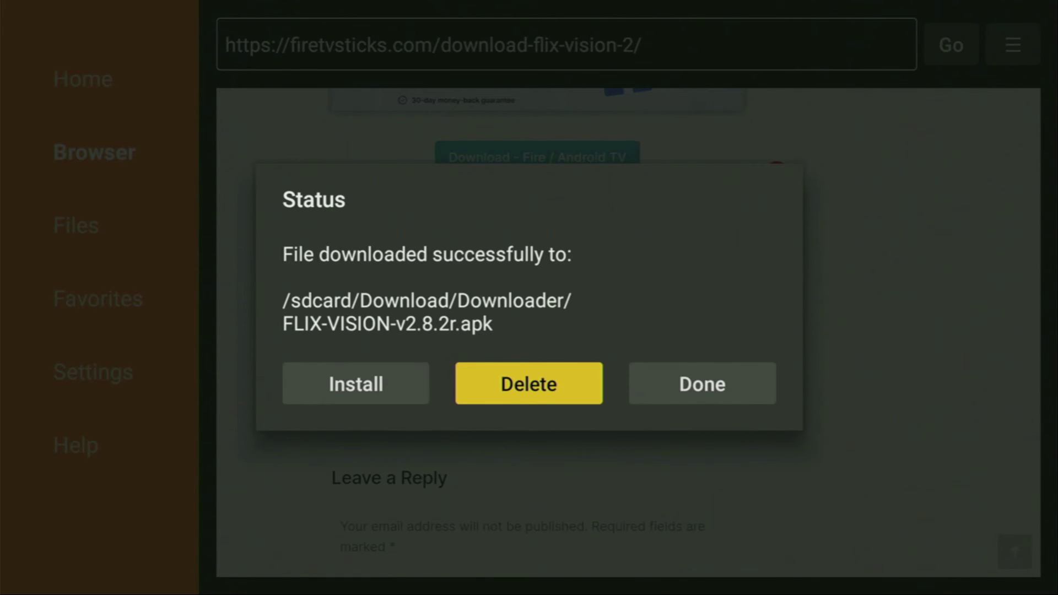
Delete the FLIX-VISION-v2.8.2r.apk file from Downloader and confirm the deletion
key(Return)
key(Left)
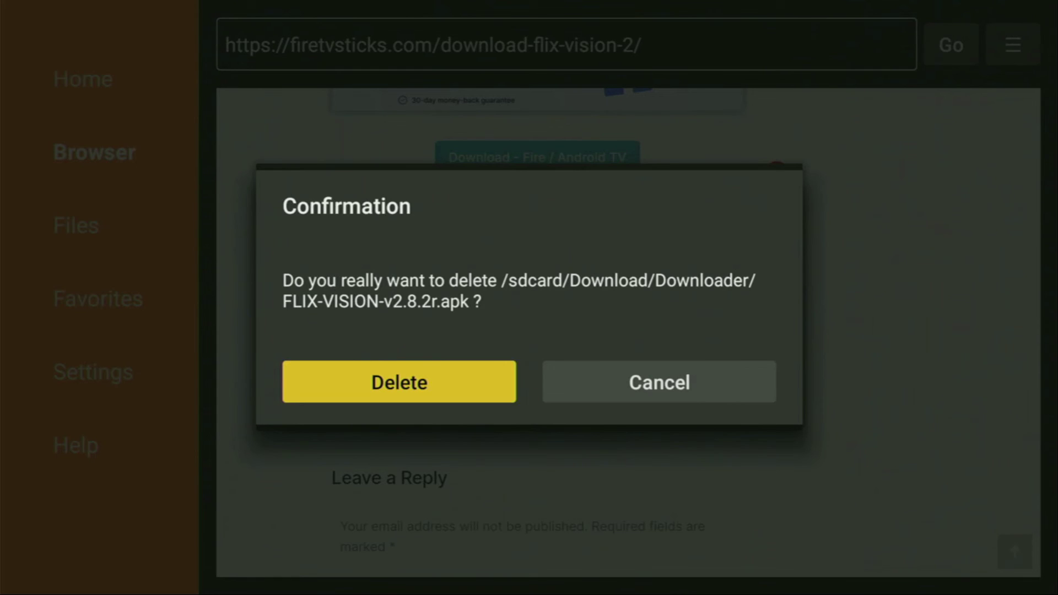
key(Return)
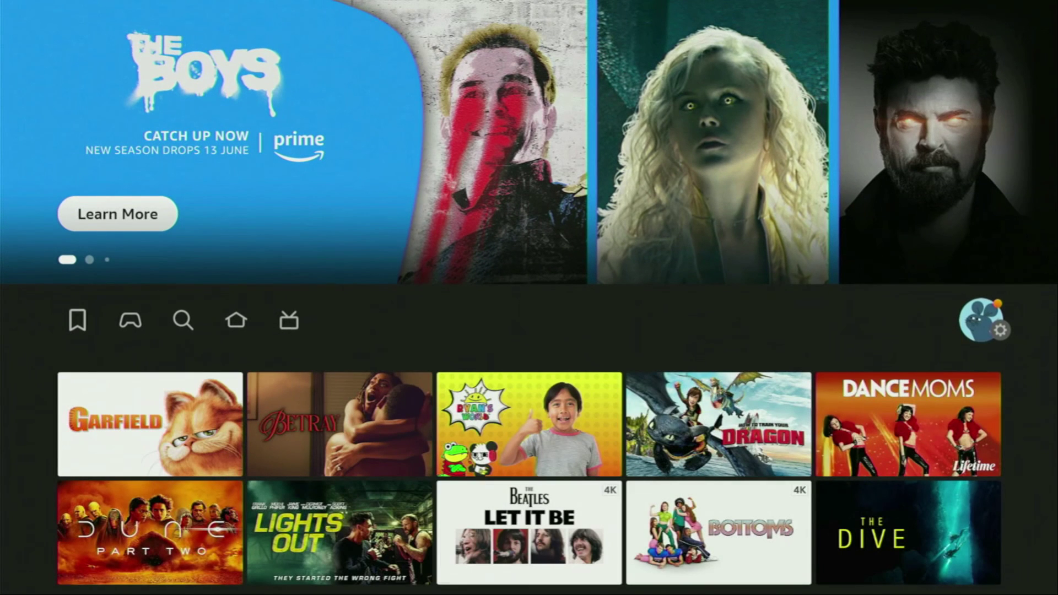
Move the FlixVision app to the first slot of Your Apps & Channels
key(Right)
key(Right)
key(Right)
key(Right)
key(Right)
key(Right)
key(Right)
key(Right)
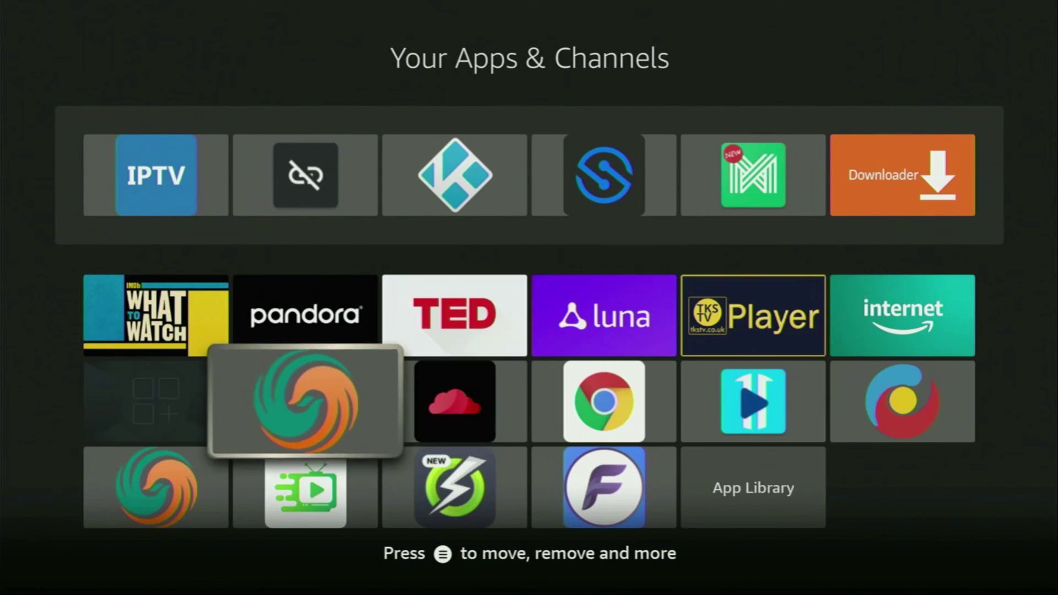
key(Down)
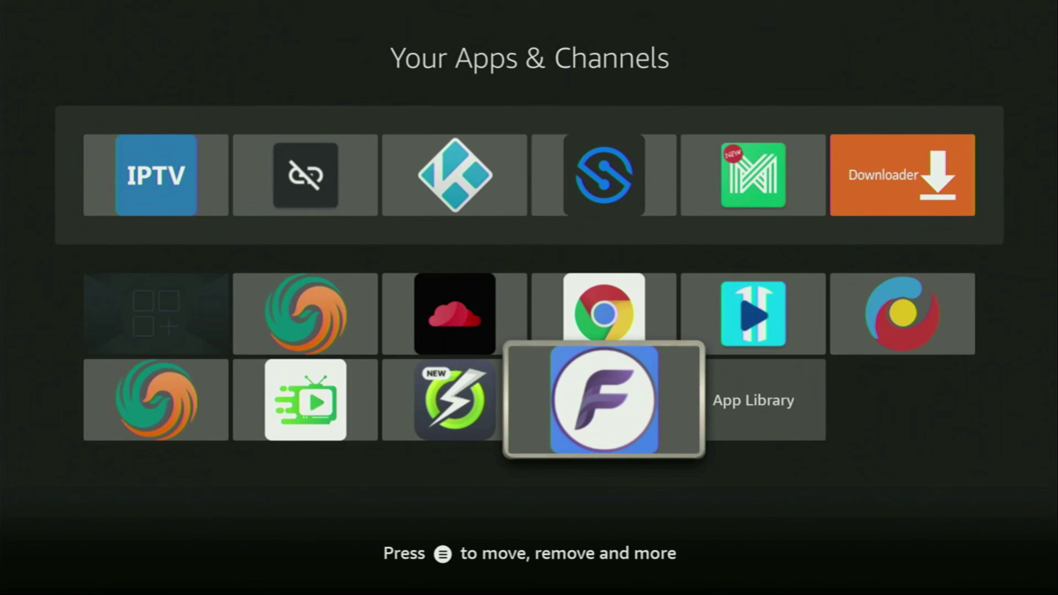
key(Menu)
key(Down)
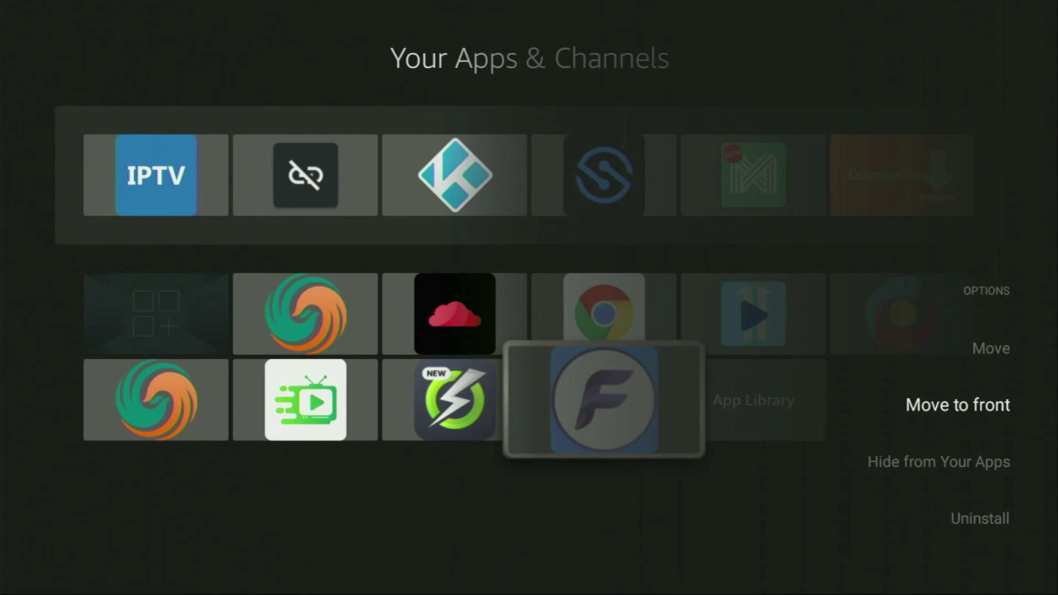
key(Return)
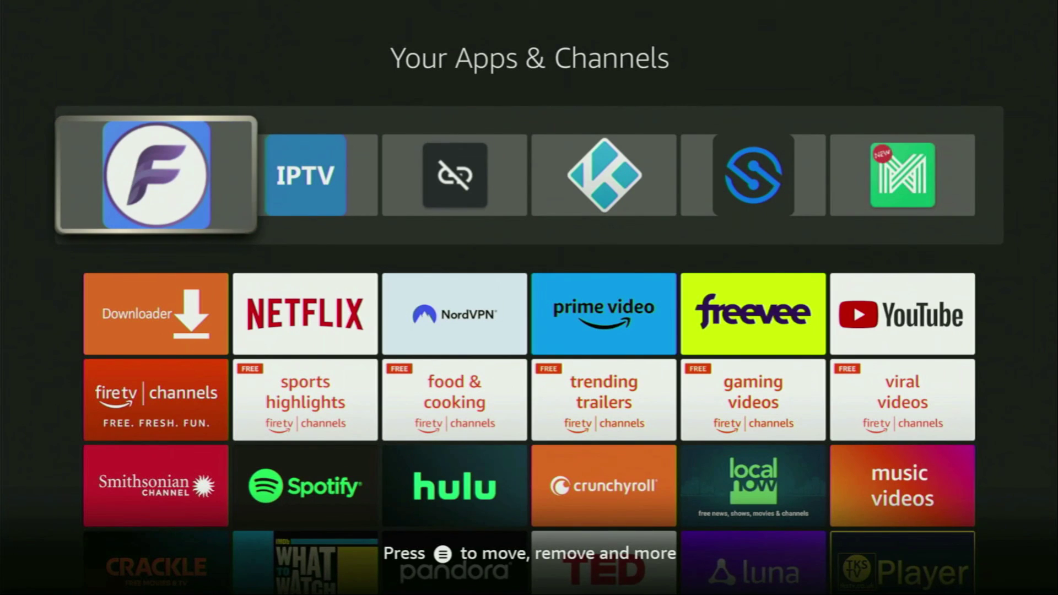
key(Down)
Expand the YouTube video's description and scroll down to the pinned comment
key(Right)
key(Right)
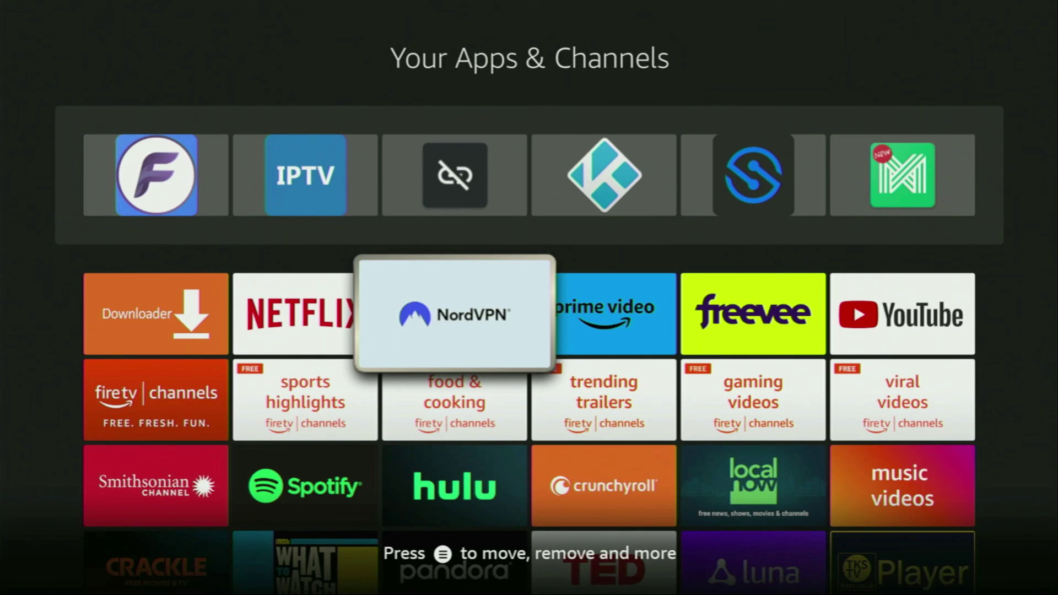
key(Escape)
scroll(352, 418, down, 6)
click(364, 342)
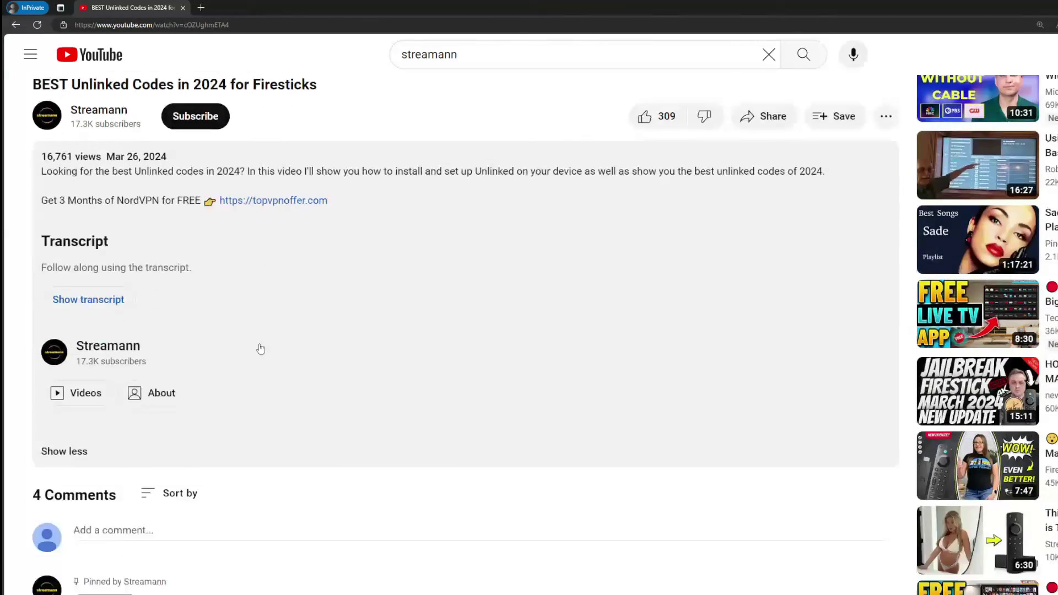
scroll(261, 349, down, 3)
Follow the topvpnoffer.com link and highlight '3 months extra' on the NordVPN deal page
drag(366, 453, 258, 452)
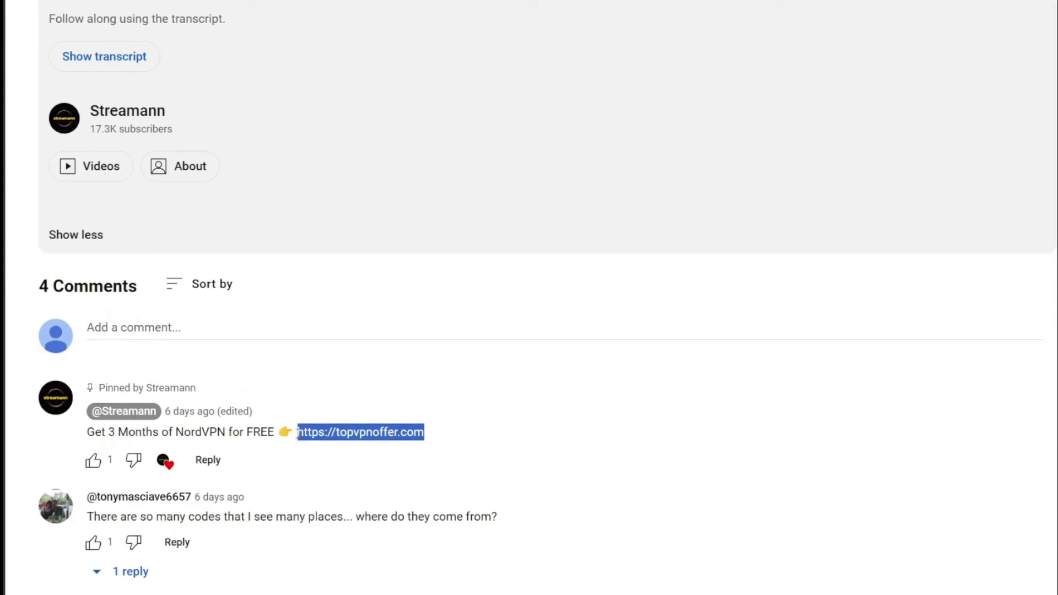
click(381, 431)
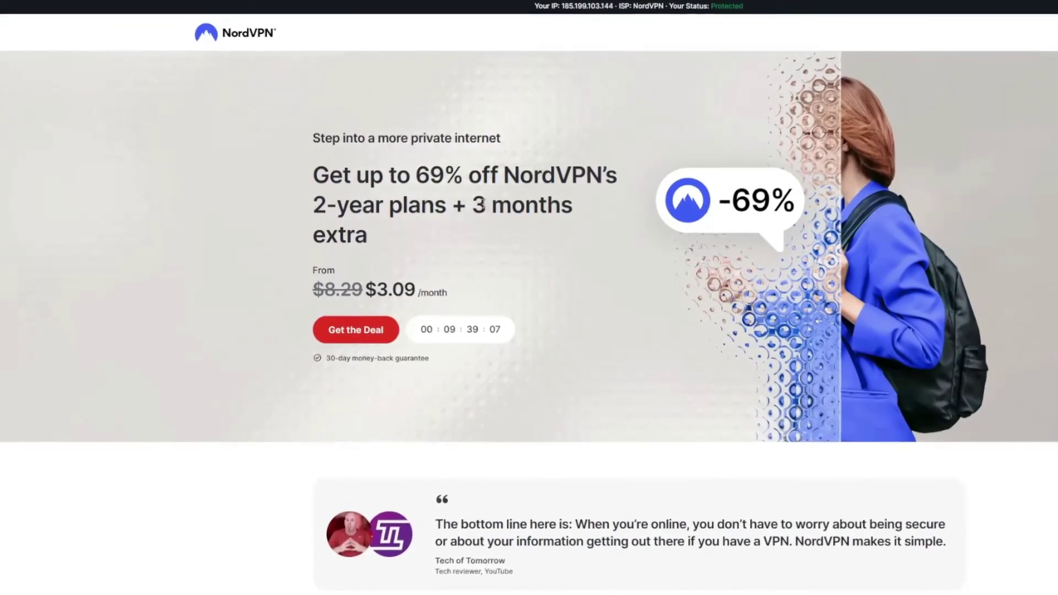
drag(475, 205, 578, 234)
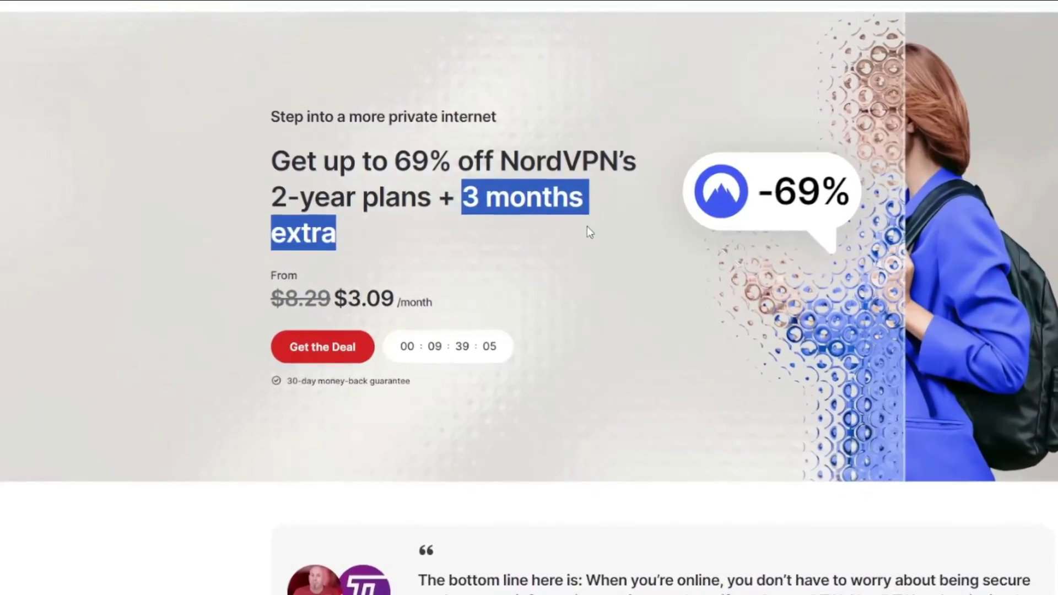